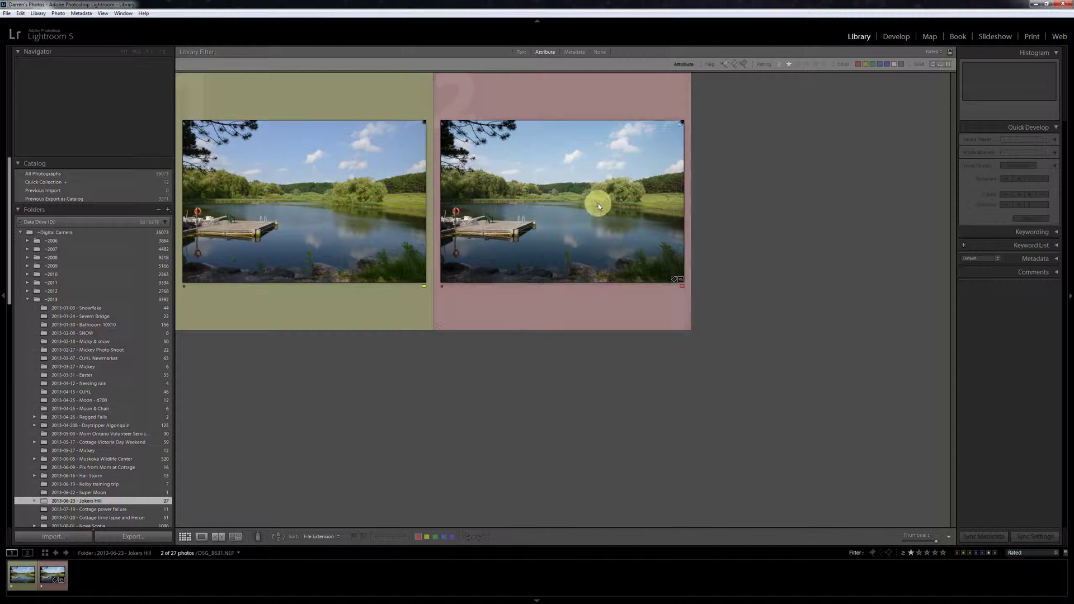
Compare the JPG and NEF versions of the lake photo in the grid
mouse_move(332, 250)
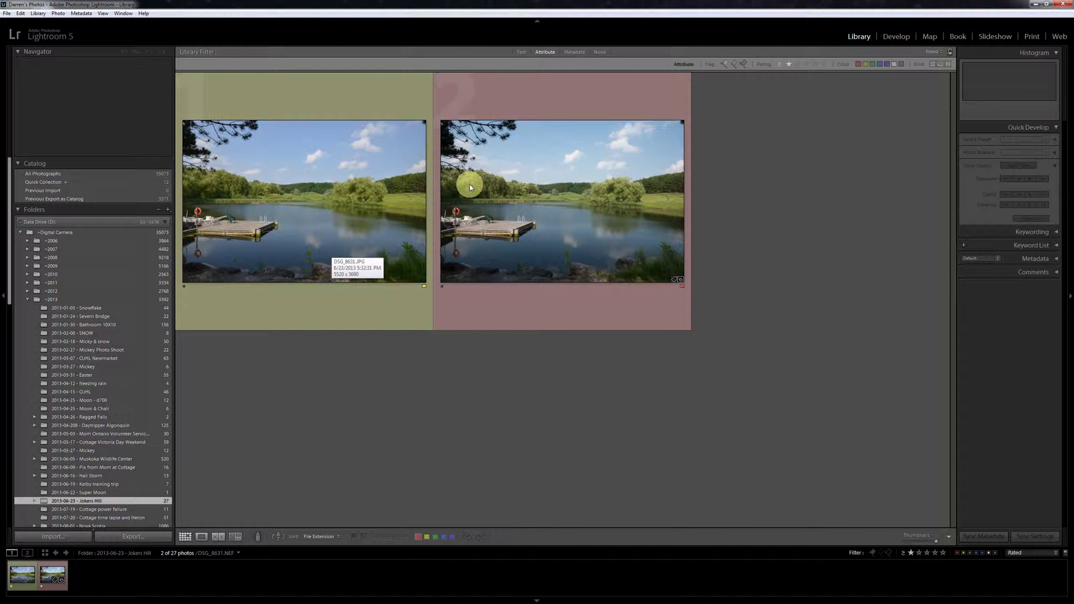
click(495, 186)
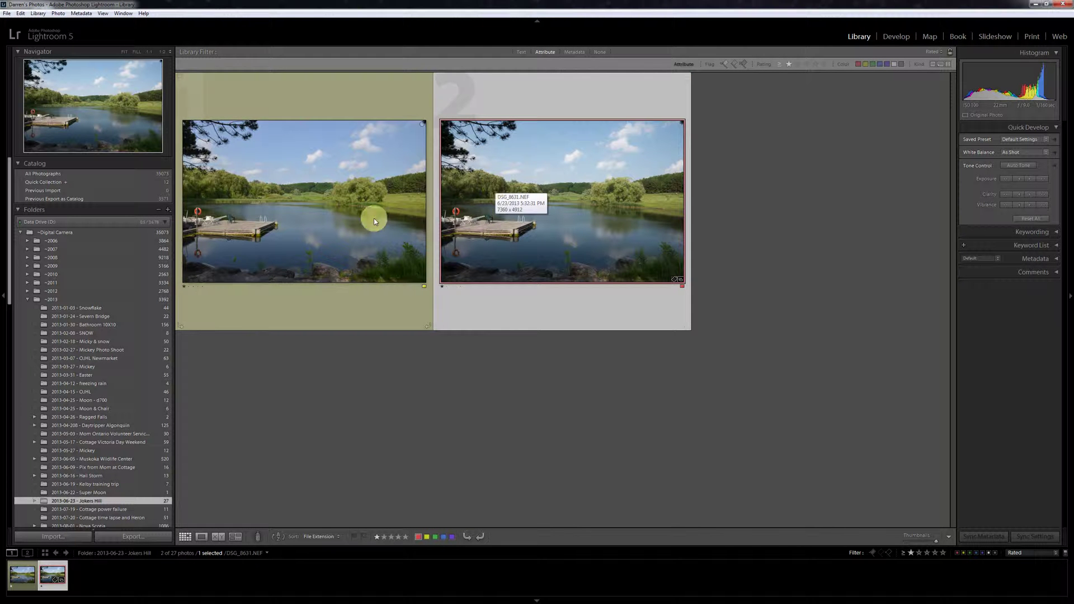
click(357, 211)
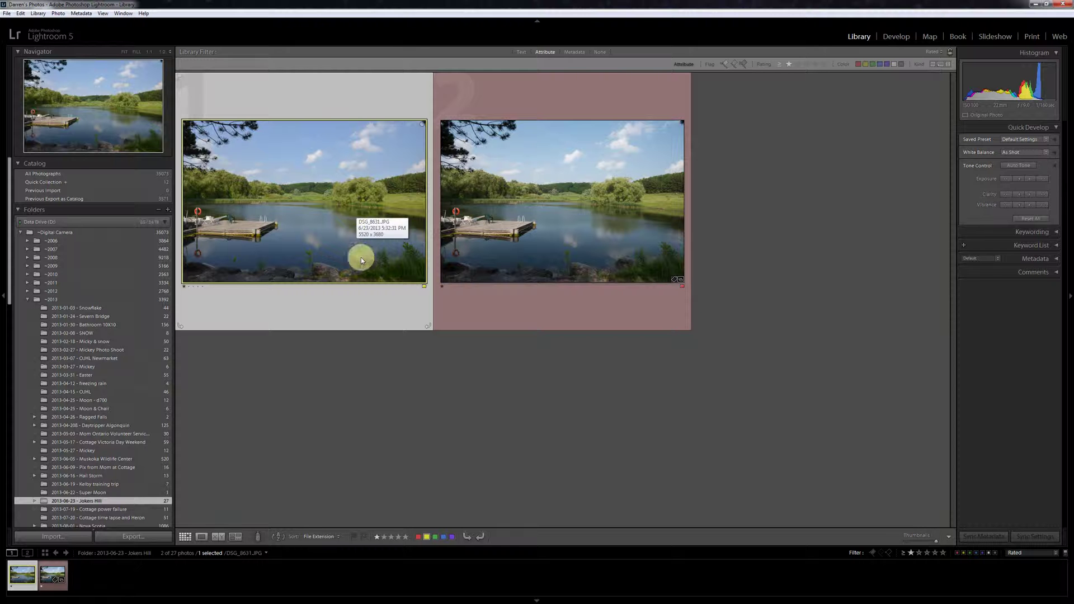
Try sorting the photo grid by Capture Time, and settle on File Type as the sort order
click(337, 536)
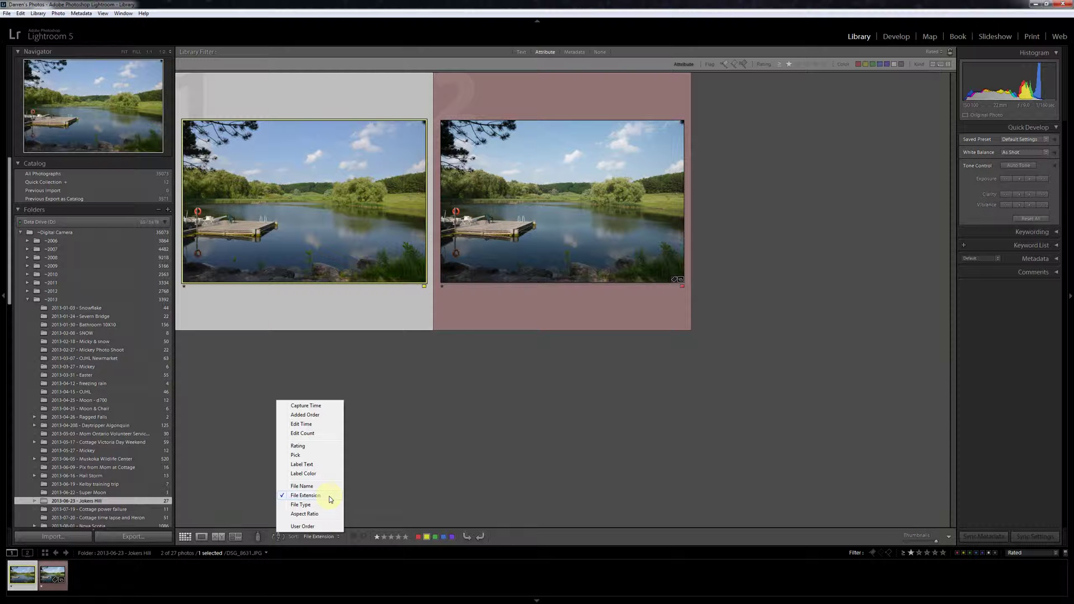
click(321, 406)
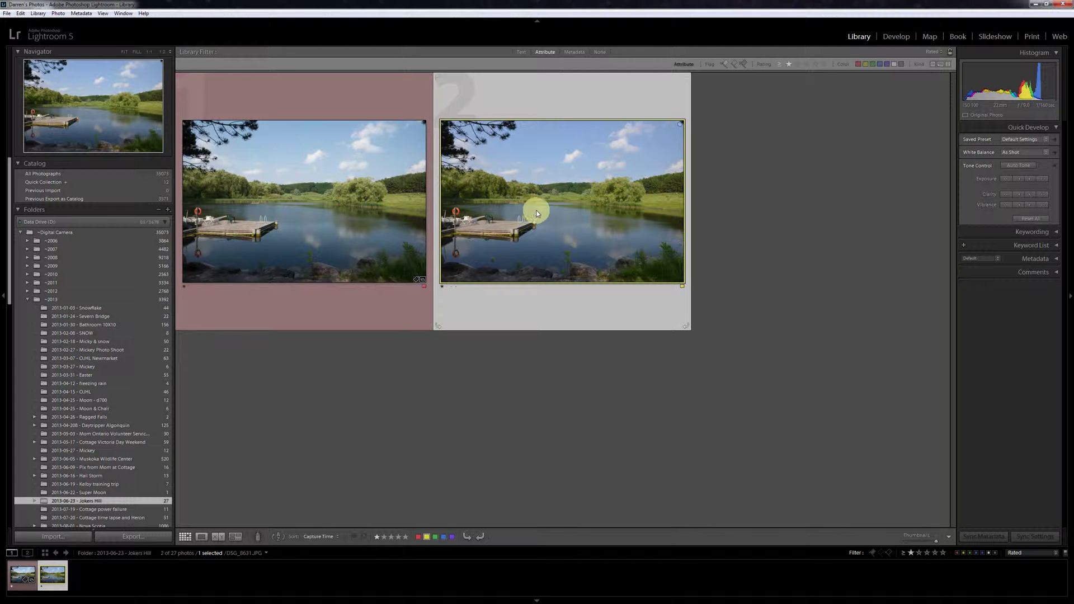
click(337, 538)
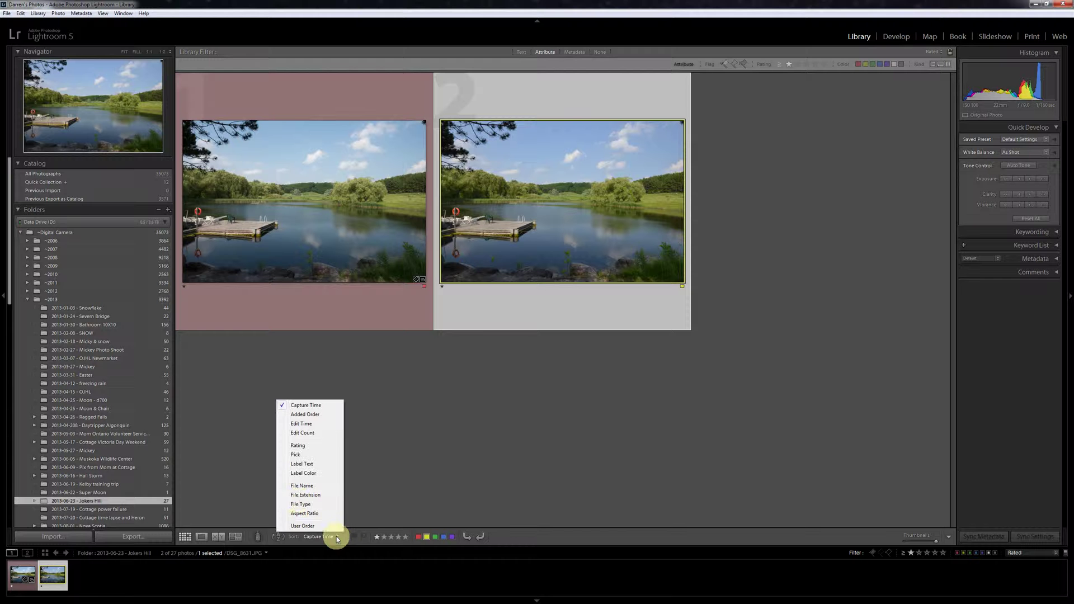
click(299, 504)
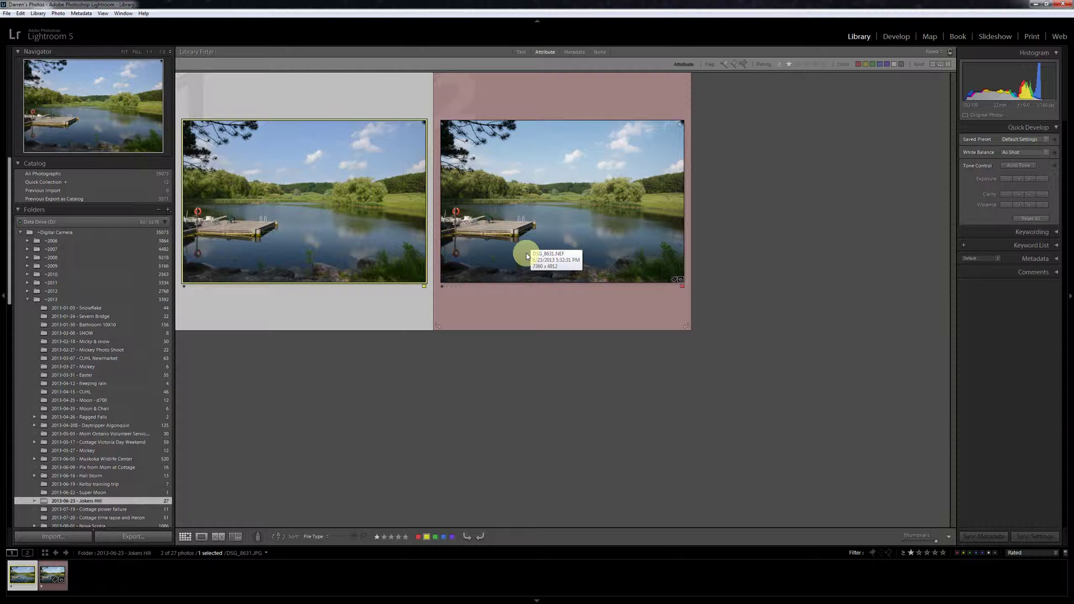
Open the NEF version of the lake photo for editing in Adobe Photoshop CC
click(571, 100)
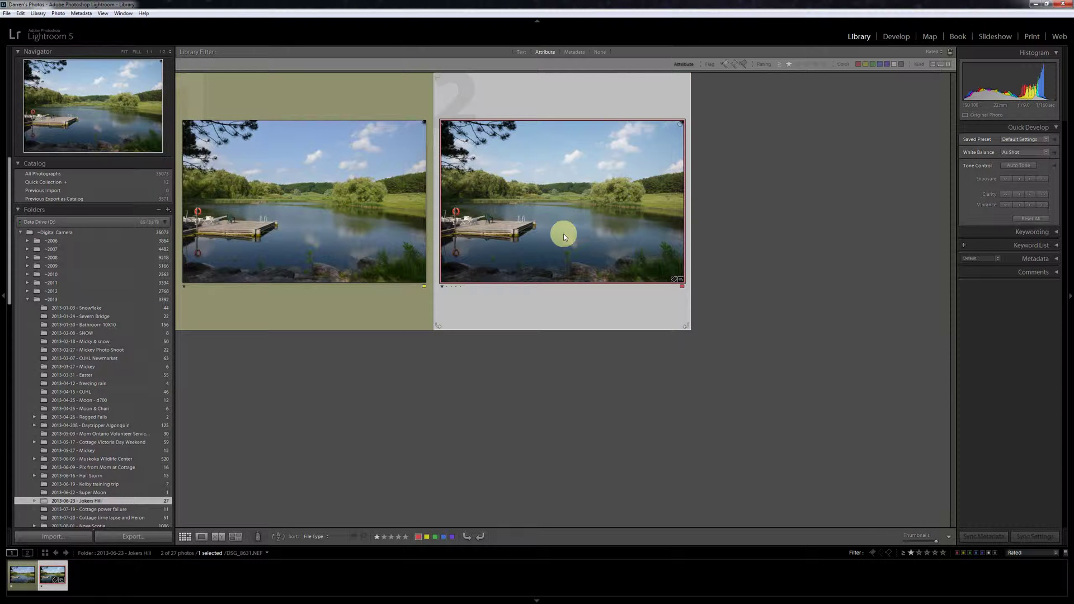
right_click(553, 207)
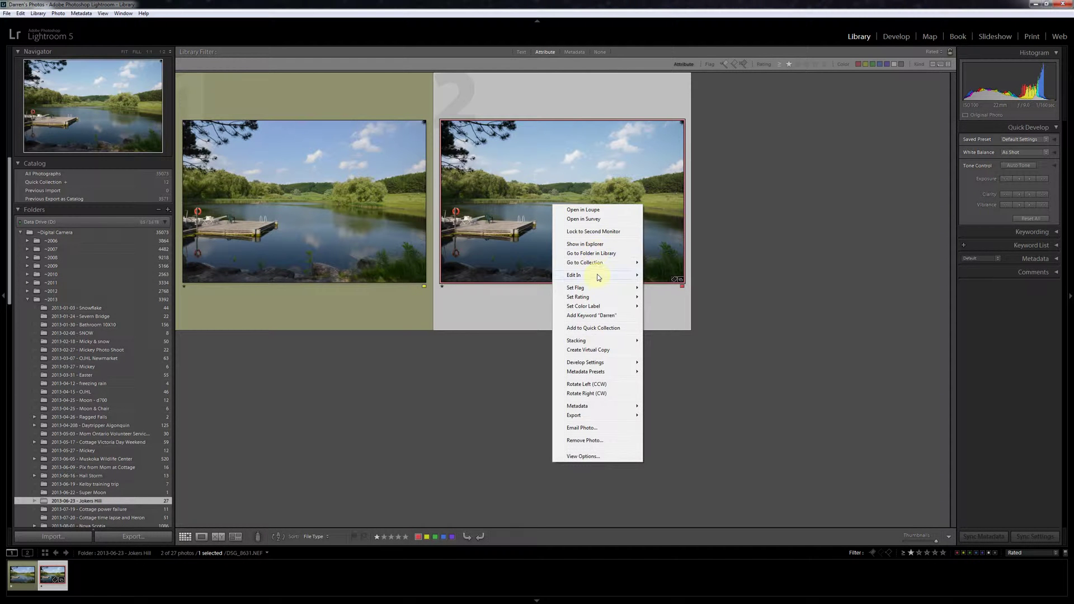
mouse_move(599, 279)
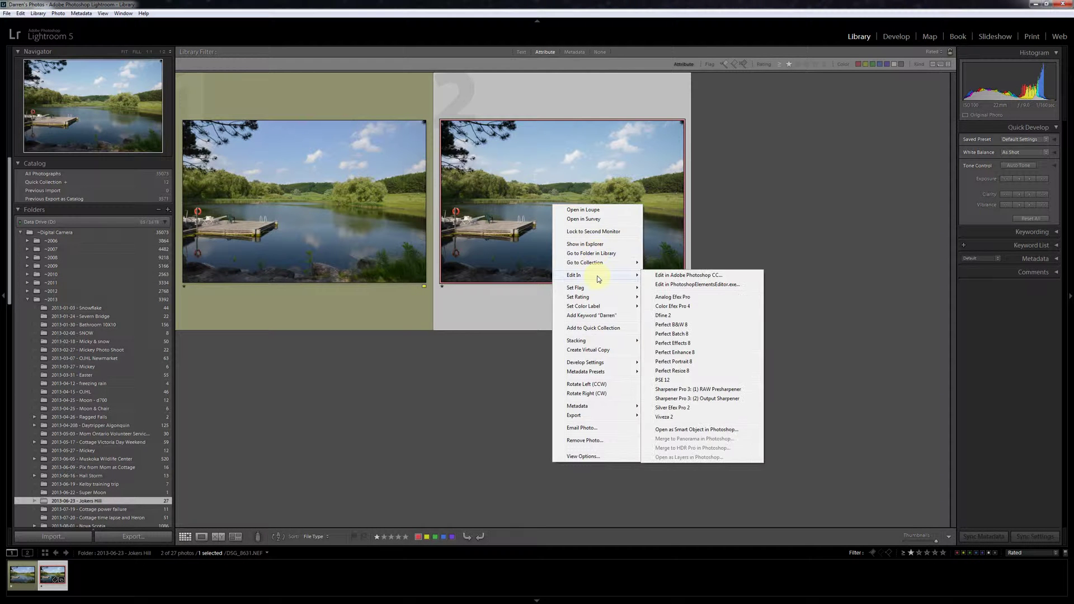
click(711, 276)
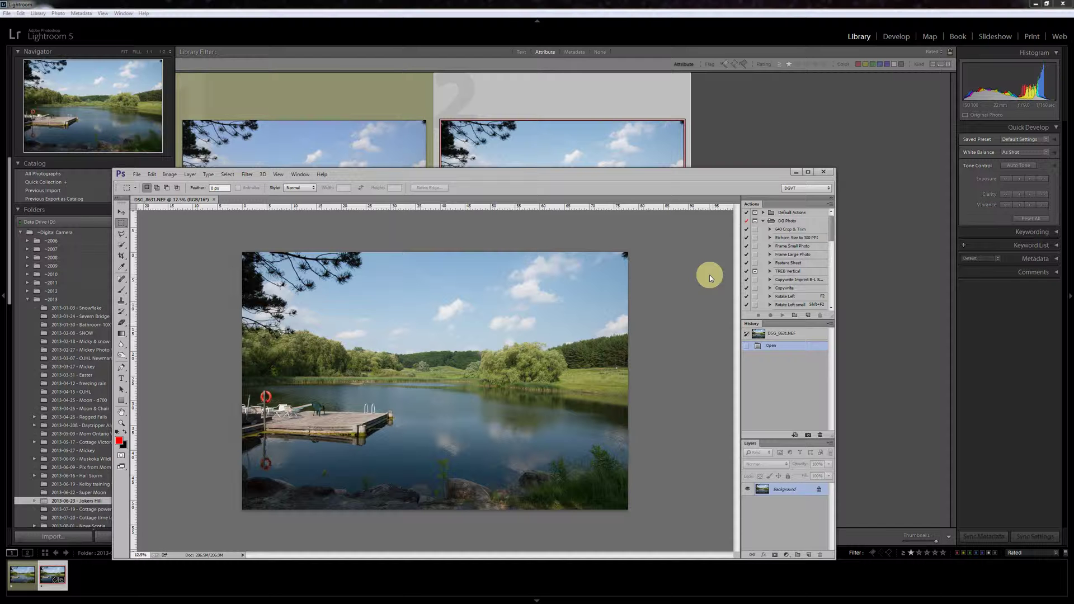
Add the text "Test" in the sky area of the photo with the Type tool and commit it
click(120, 378)
click(386, 304)
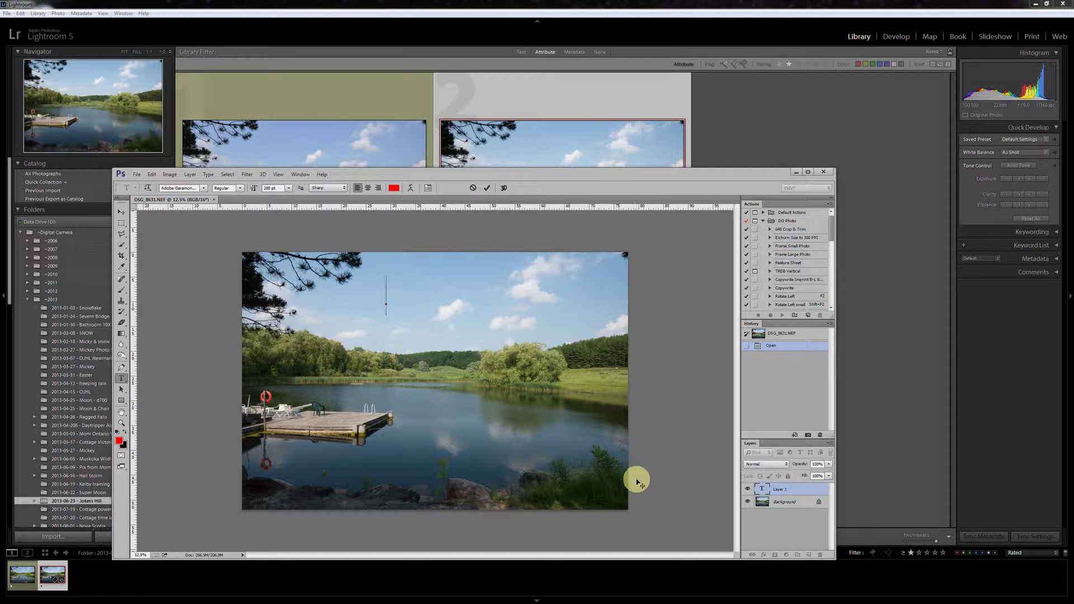
text(Test)
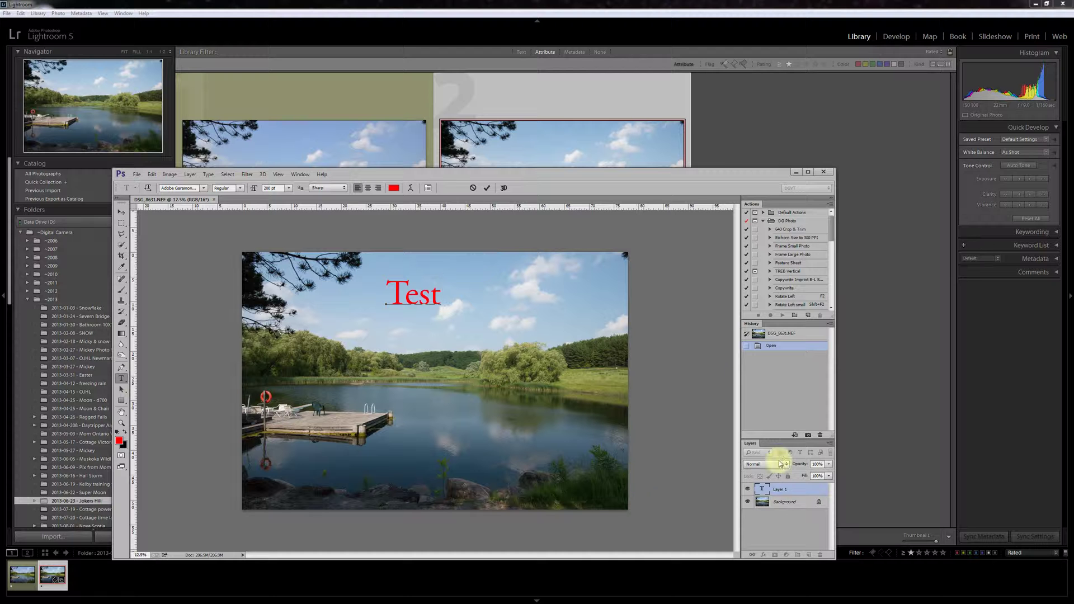
click(486, 188)
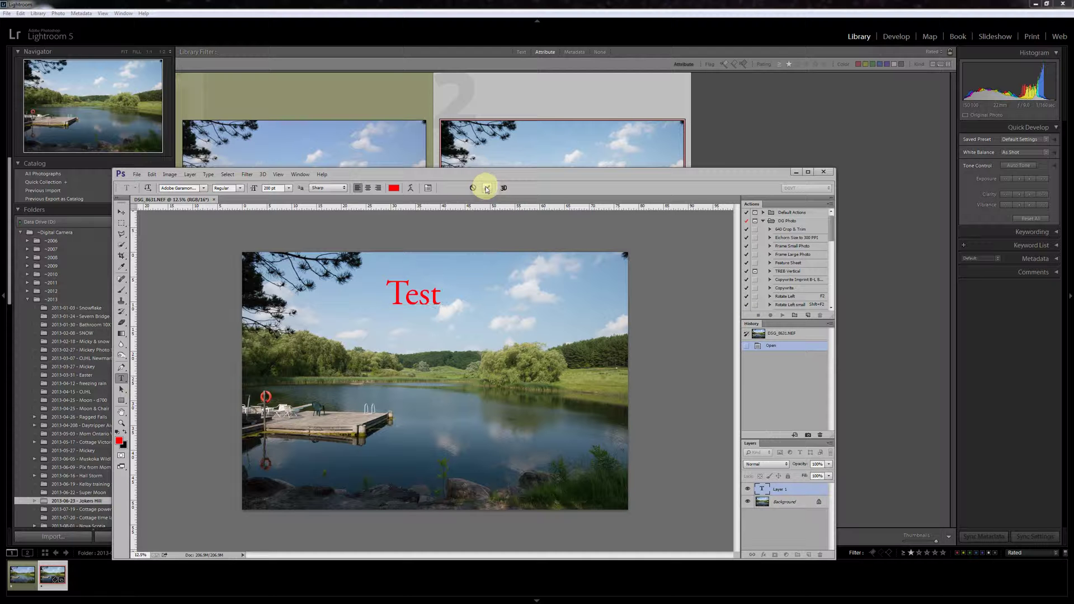
Move the Photoshop window lower to reveal the Lightroom thumbnails, and close the edited photo, saving its changes
drag(492, 177, 500, 328)
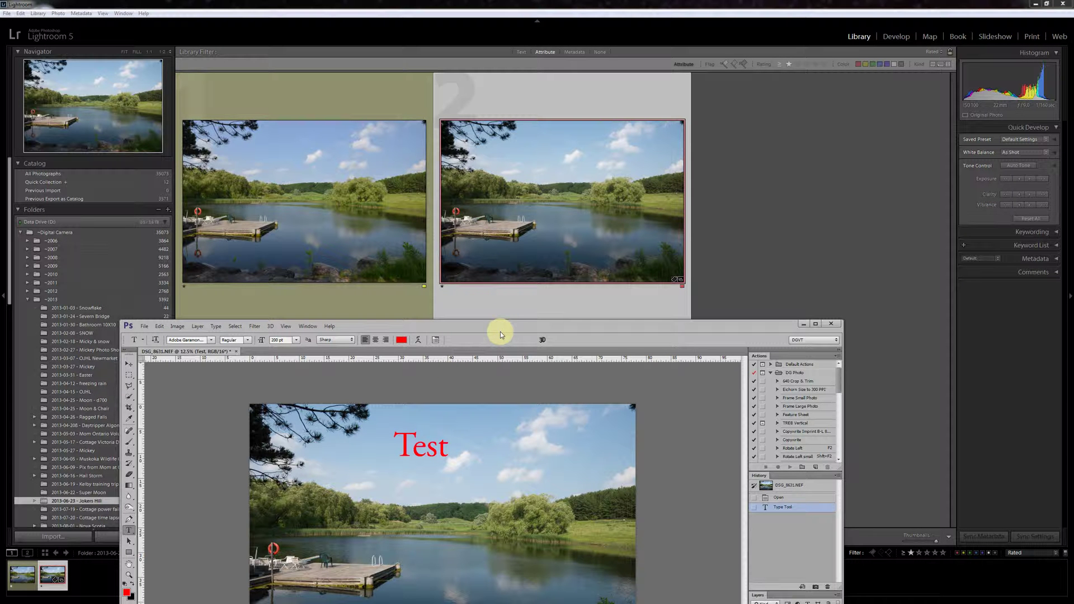
drag(503, 331, 539, 280)
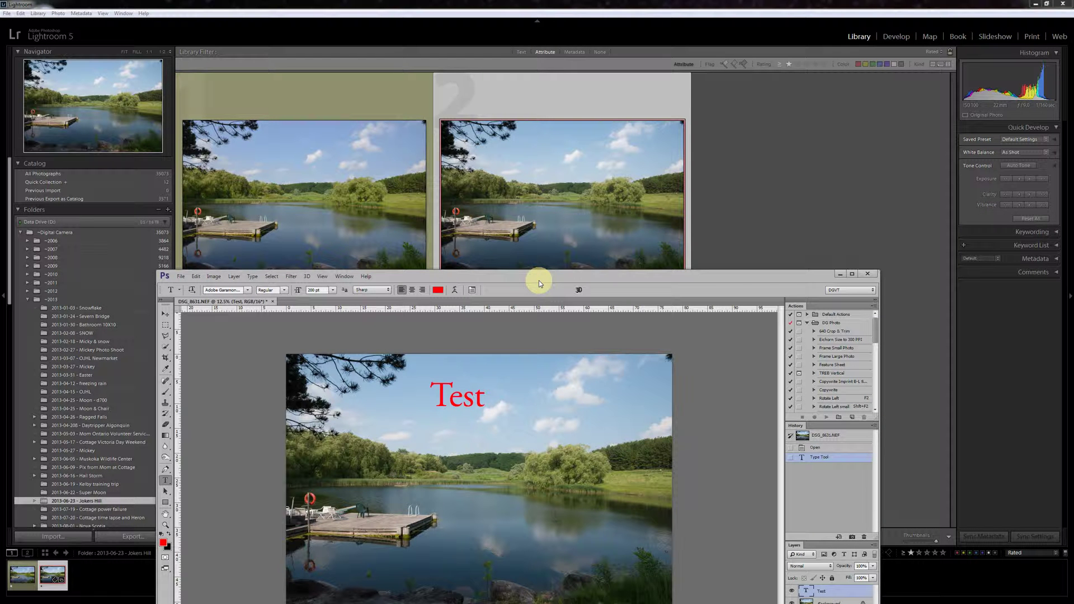
click(181, 277)
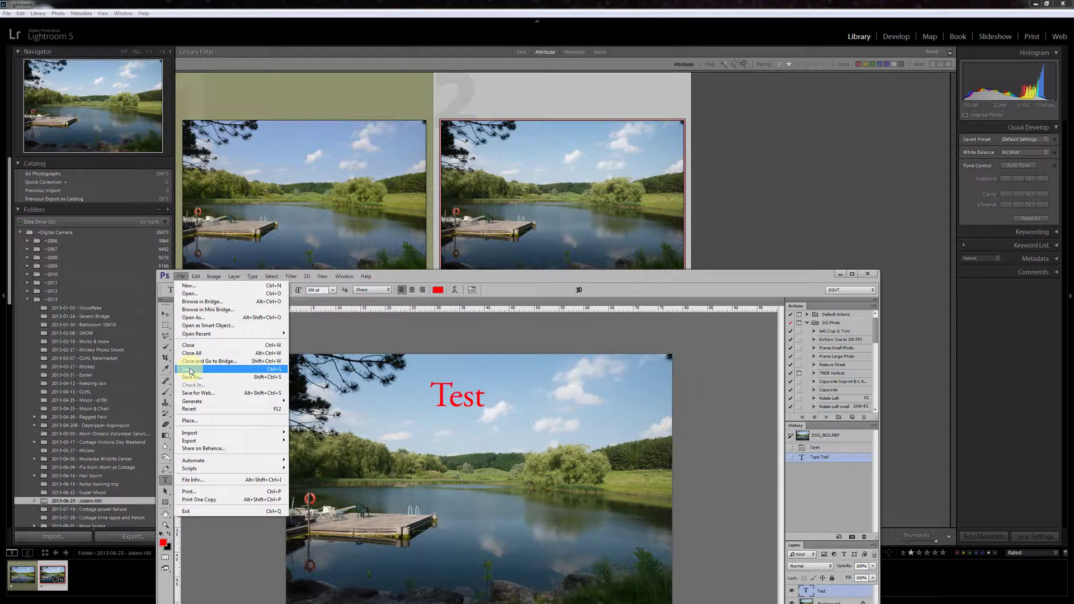
click(425, 328)
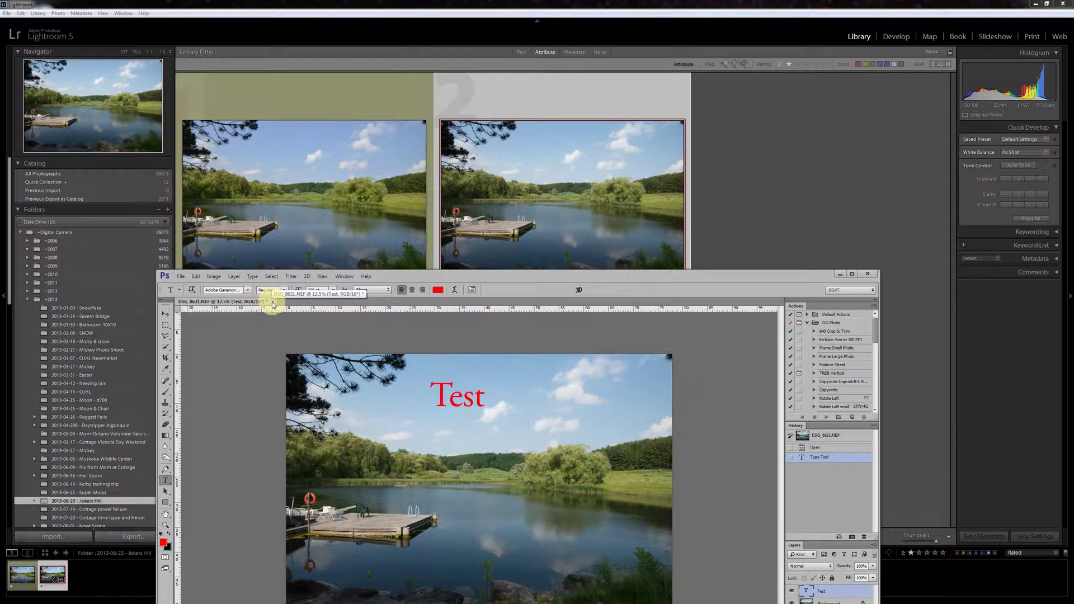
click(272, 302)
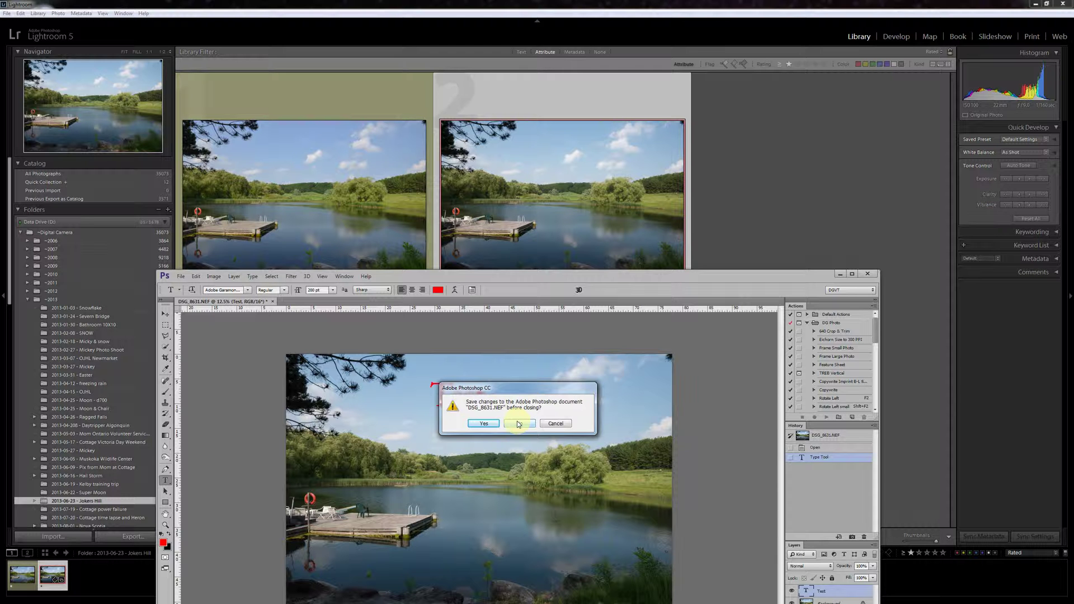
click(482, 427)
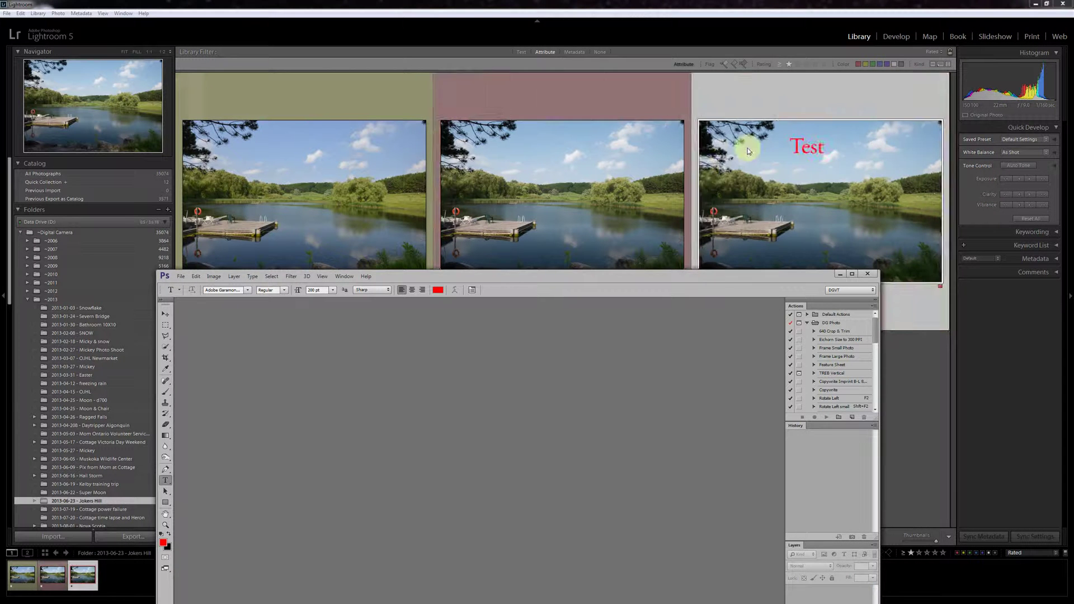
Switch to Lightroom and cycle the grid cell styles to show file names, file types and ratings on the thumbnails
click(668, 38)
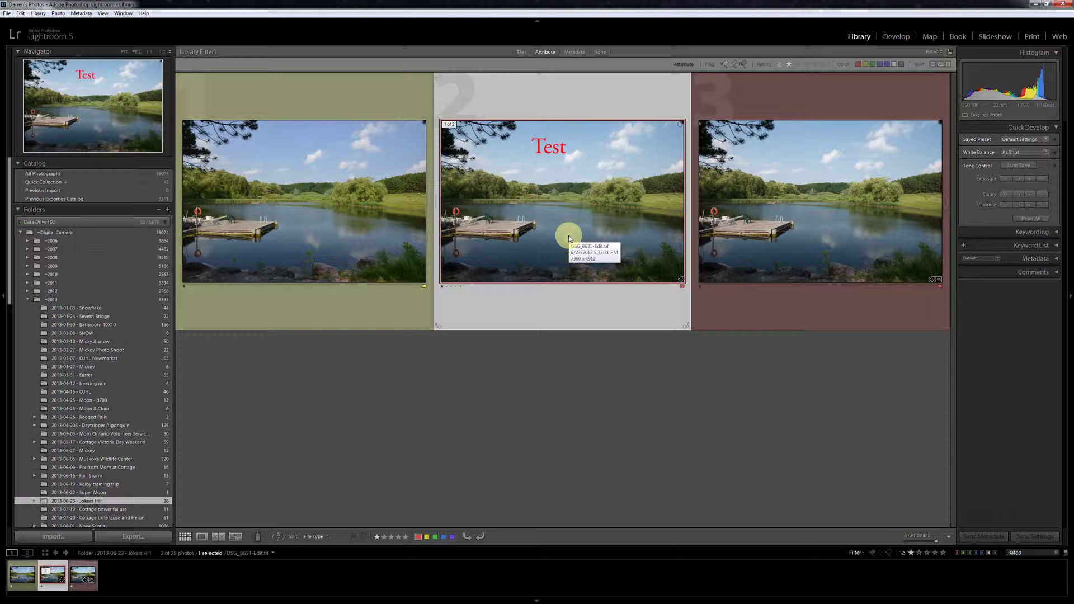
key(ctrl+shift+h)
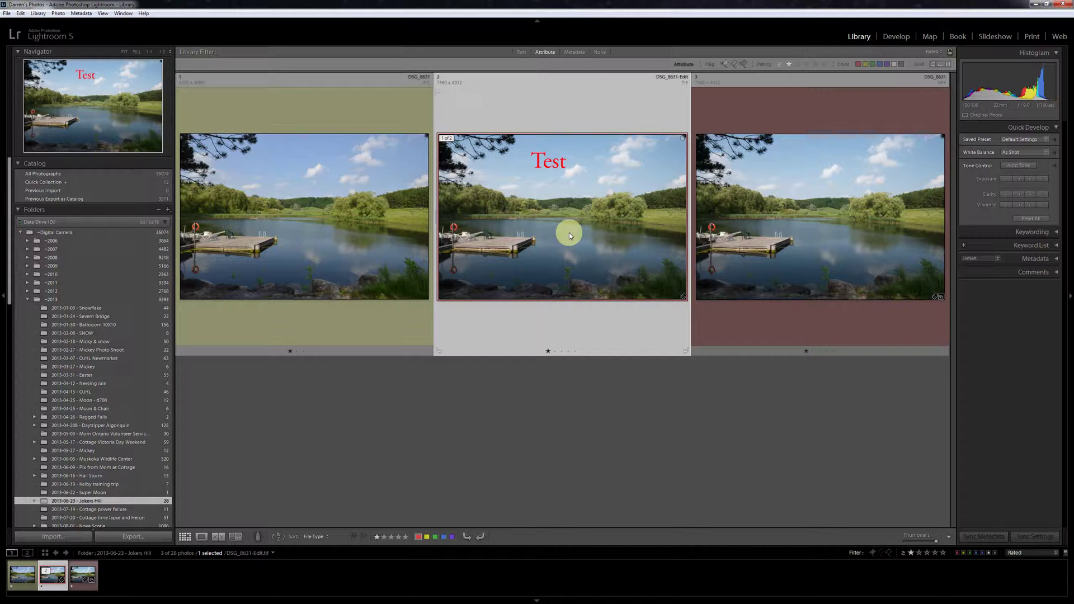
key(ctrl+shift+h)
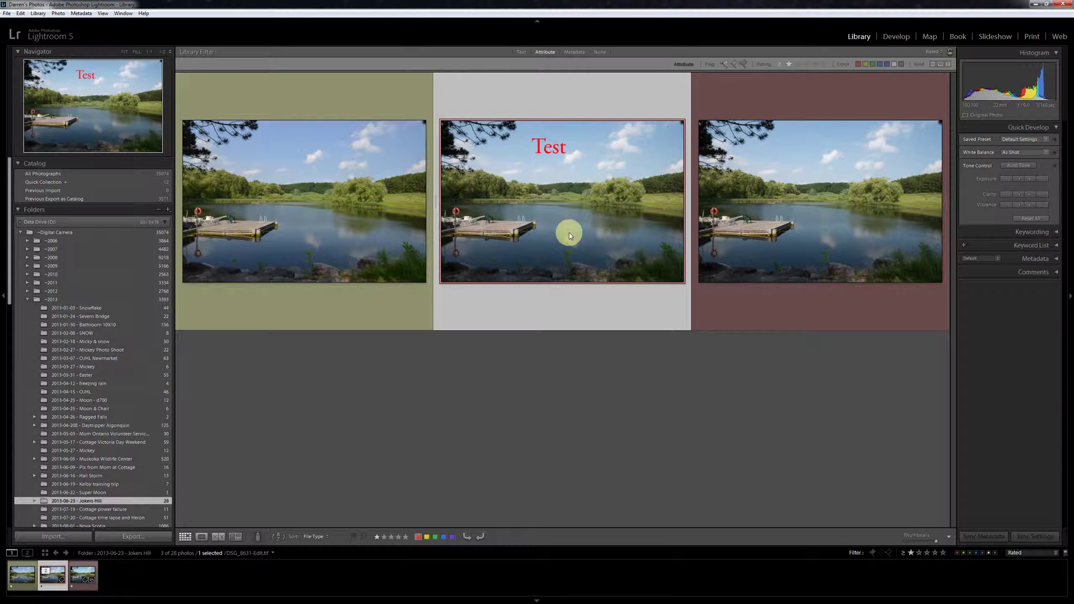
key(ctrl+shift+h)
key(ctrl+shift+h)
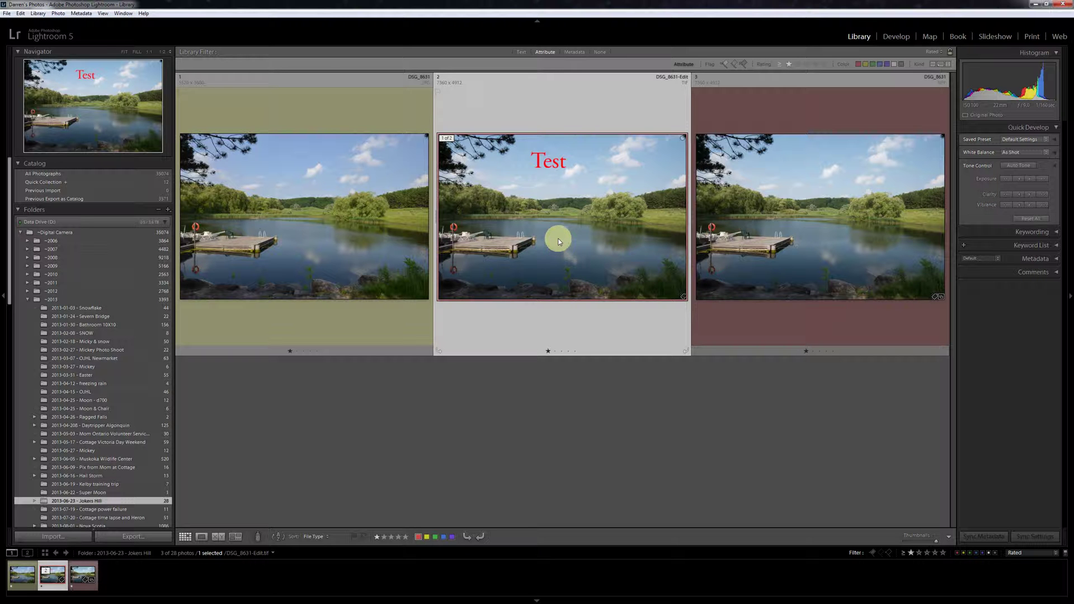
Open the DSG_8631-Edit TIFF in Adobe Photoshop CC using the Edit Original option
right_click(579, 213)
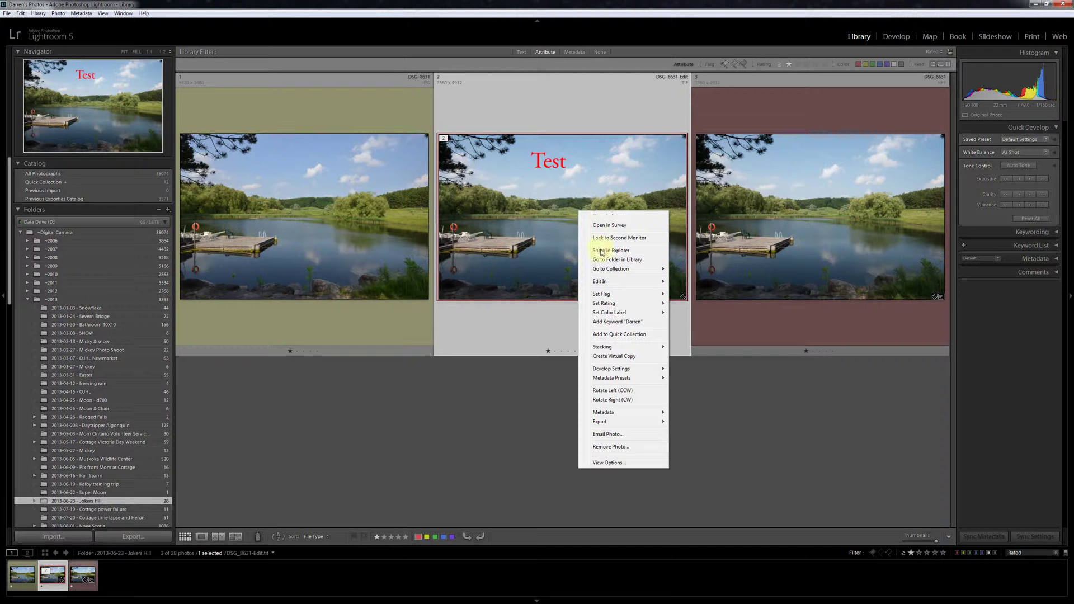
mouse_move(615, 284)
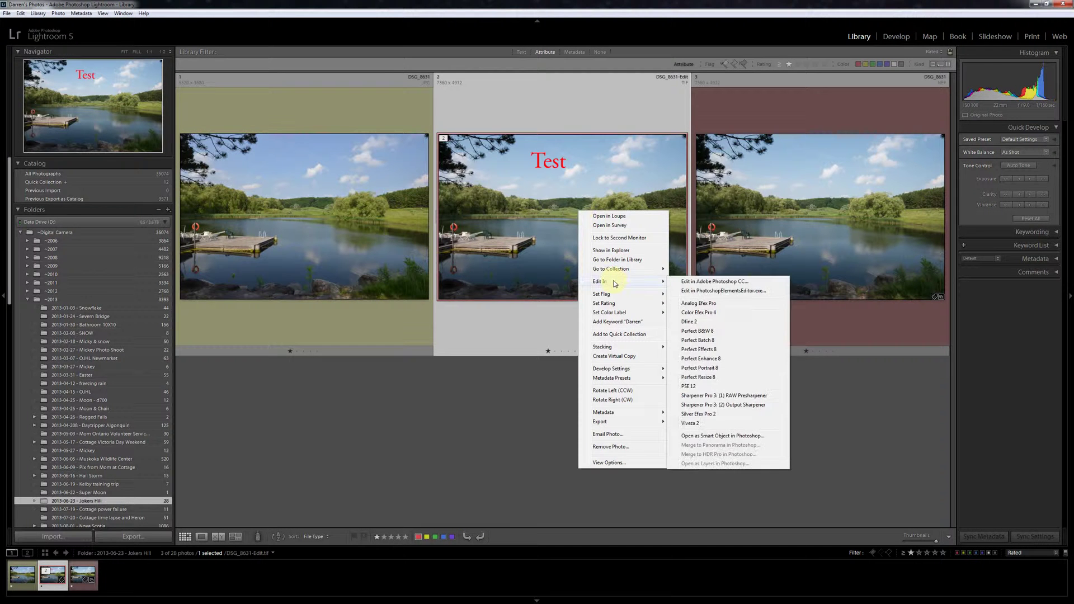
click(704, 283)
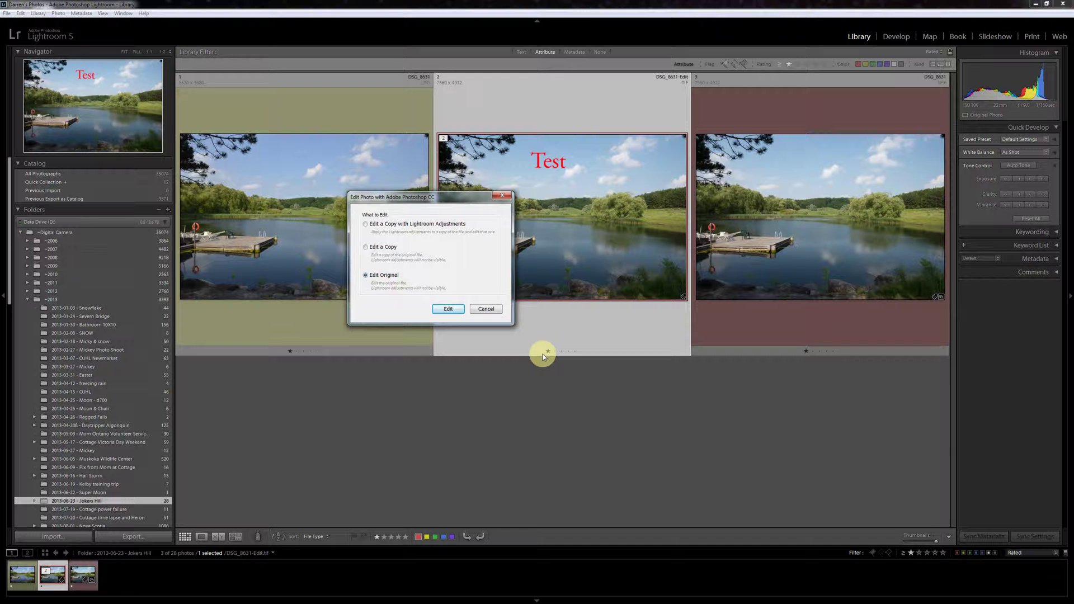
click(428, 224)
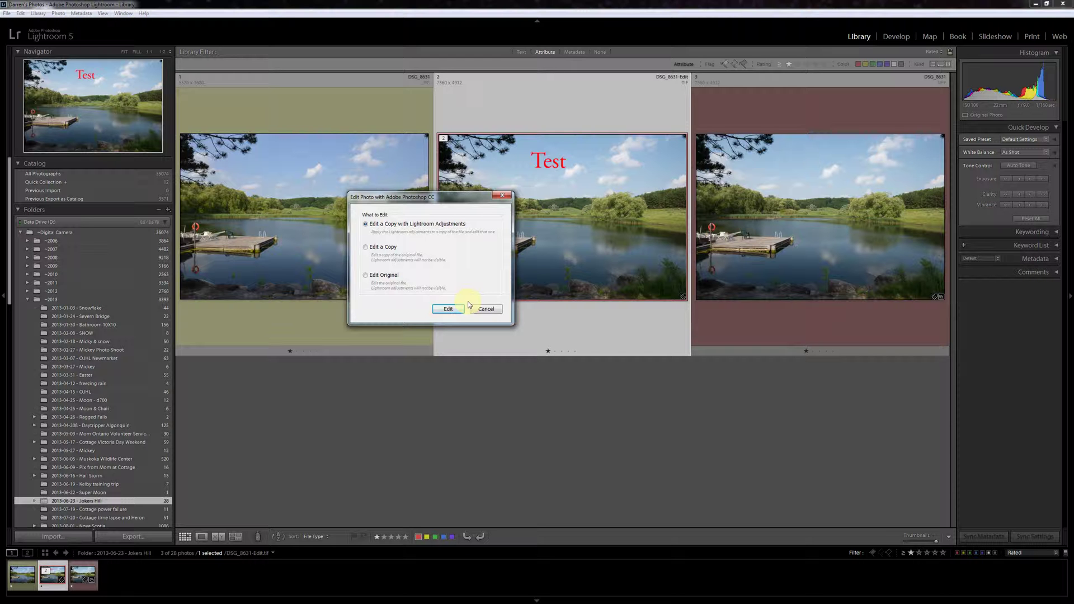
click(371, 247)
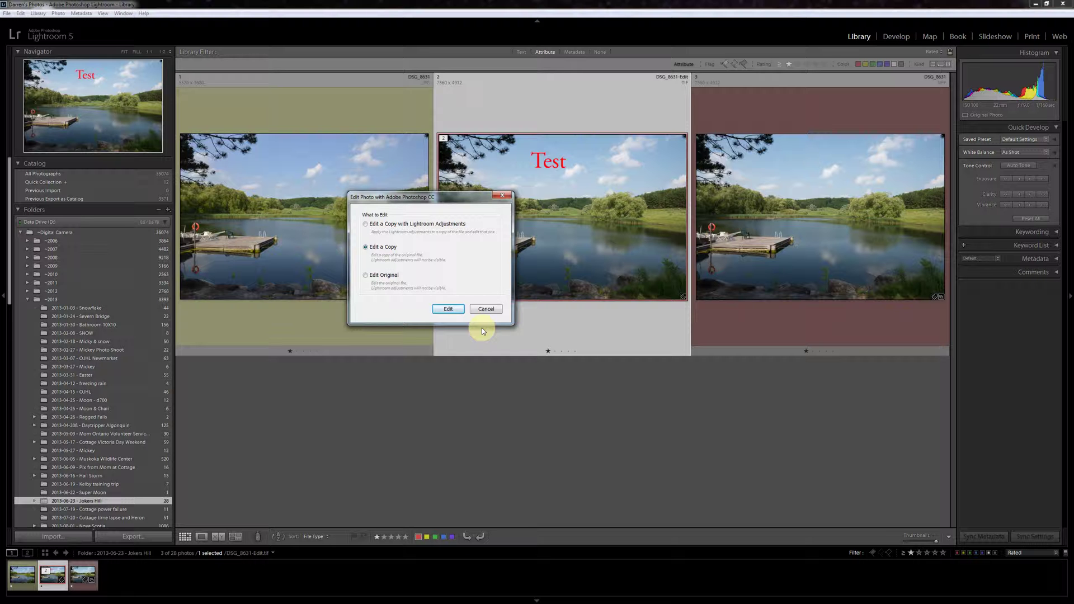
click(366, 277)
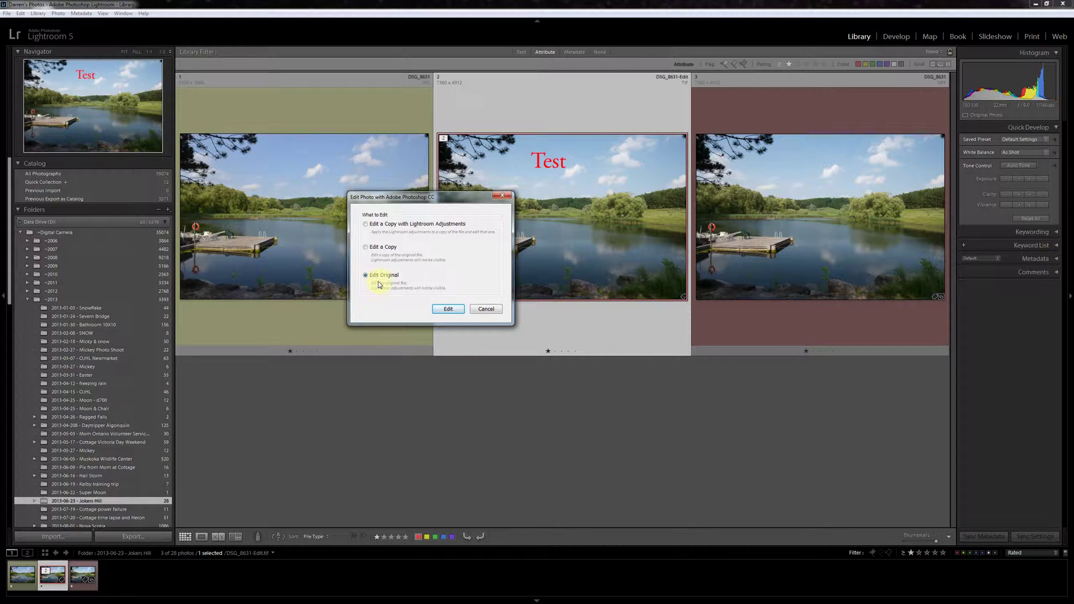
click(443, 308)
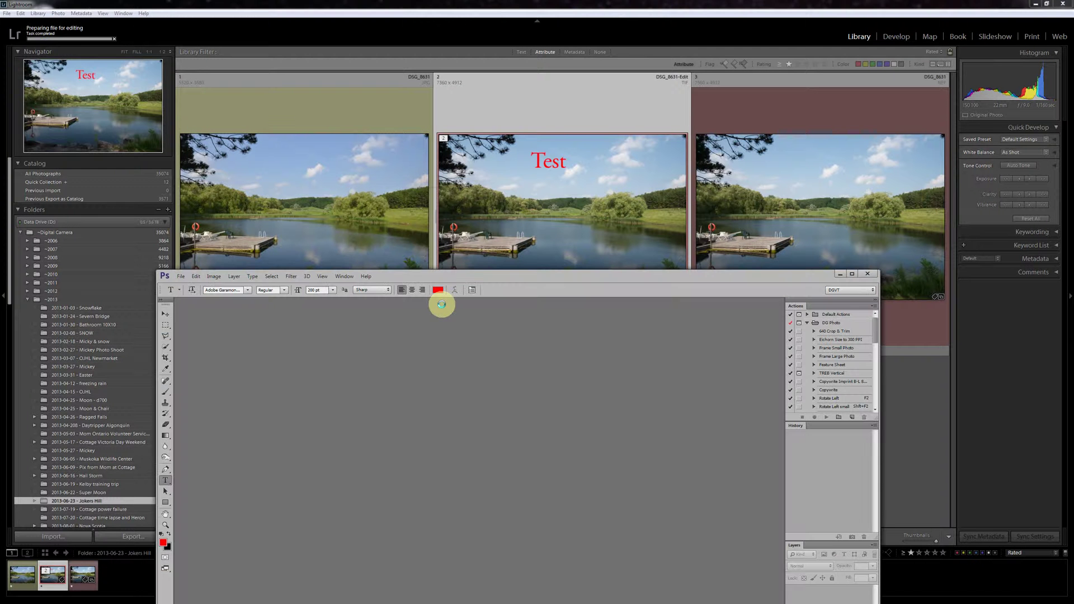
Move the "Test" text layer down to just above the tree line with the Move tool
drag(479, 280, 453, 178)
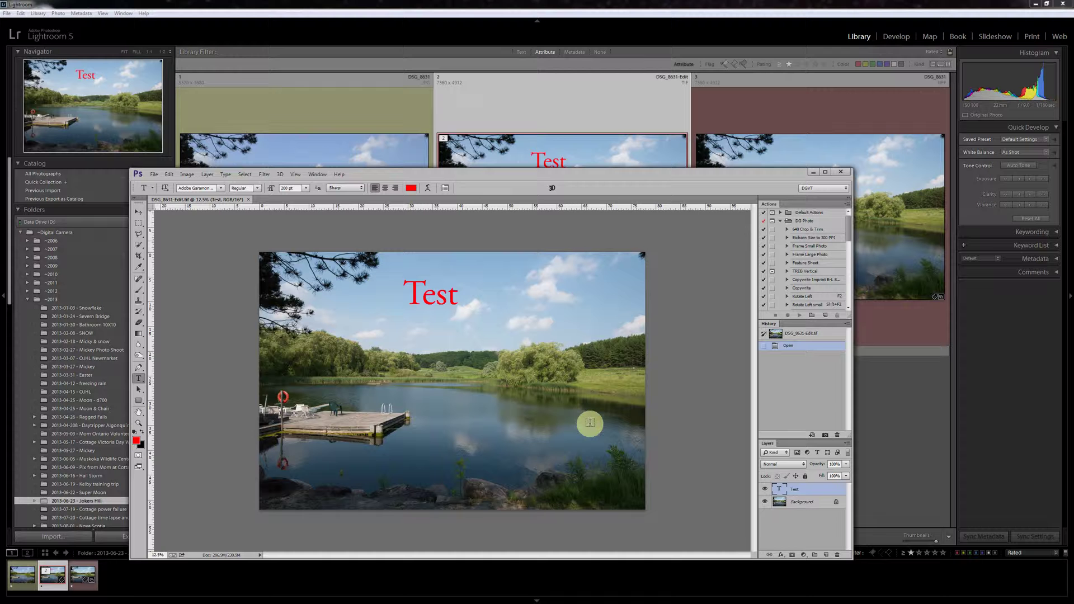
click(798, 490)
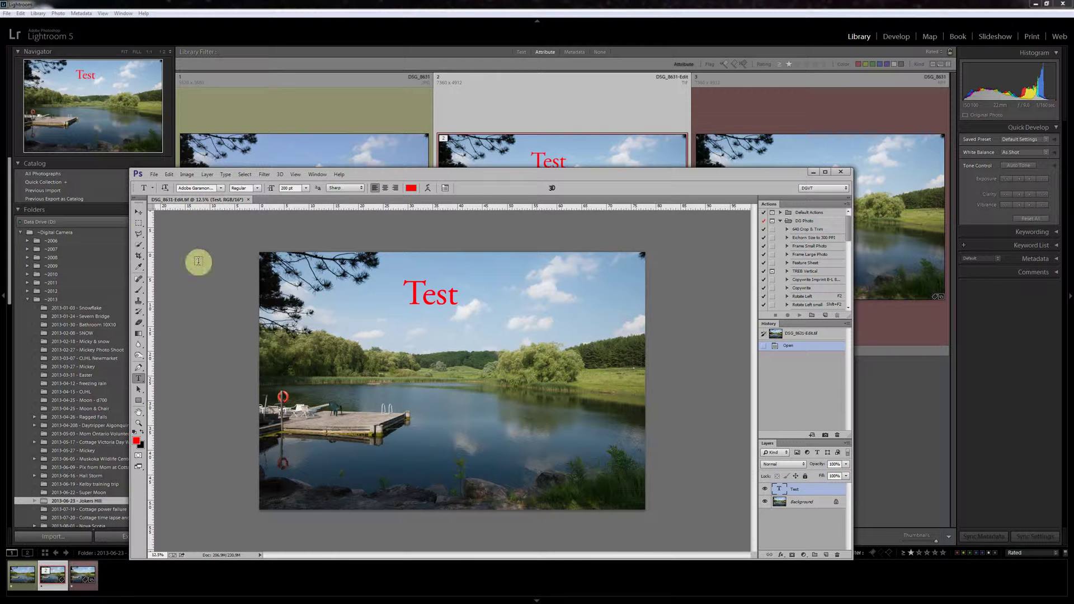
click(136, 213)
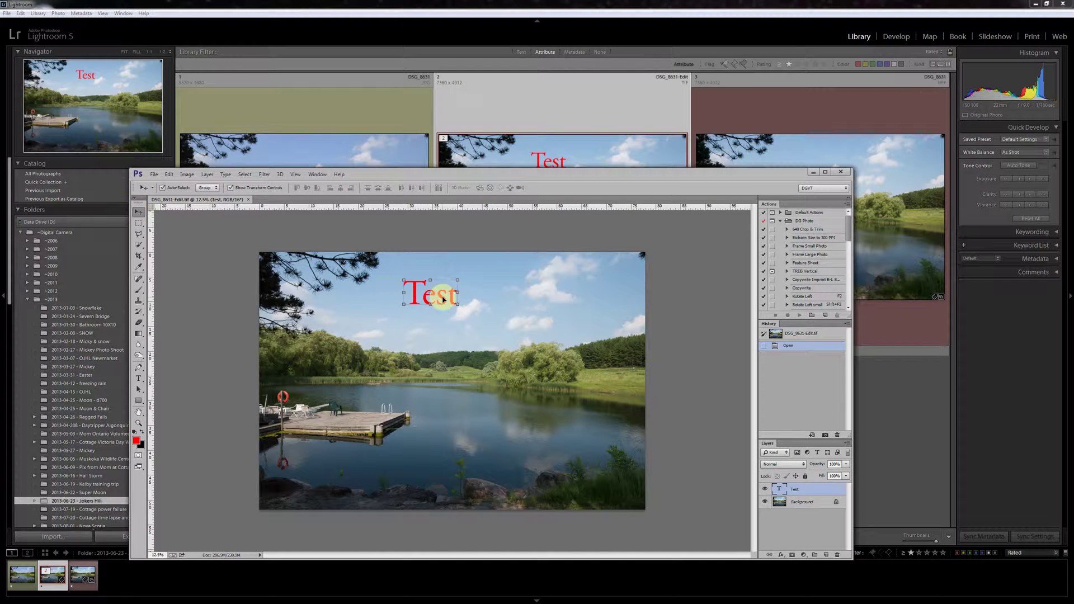
drag(444, 299, 444, 338)
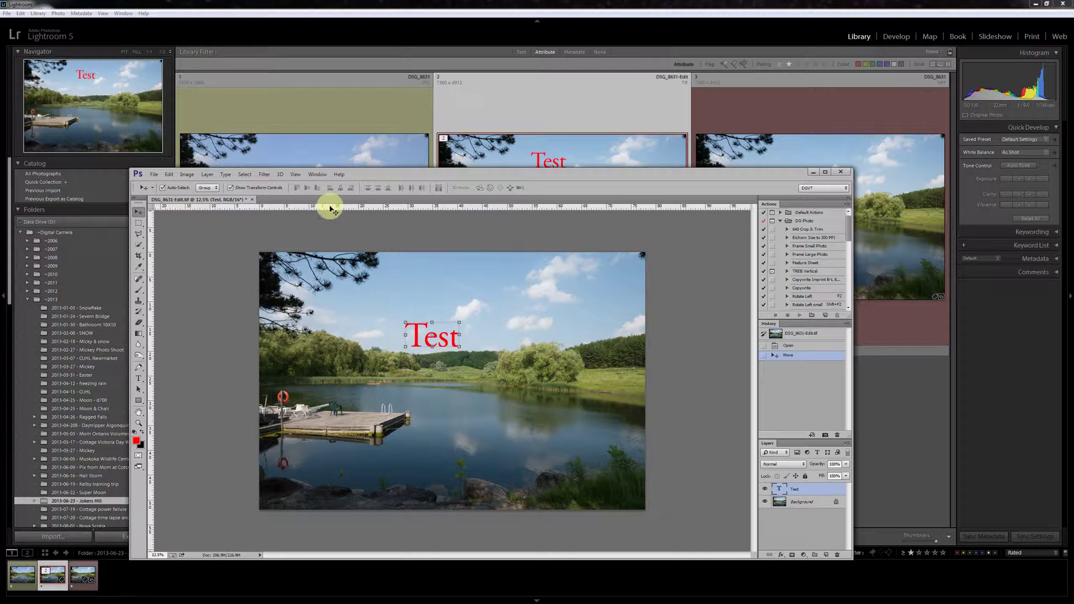
Close the DSG_8631-Edit TIFF, saving its changes, and switch back to Lightroom
click(251, 200)
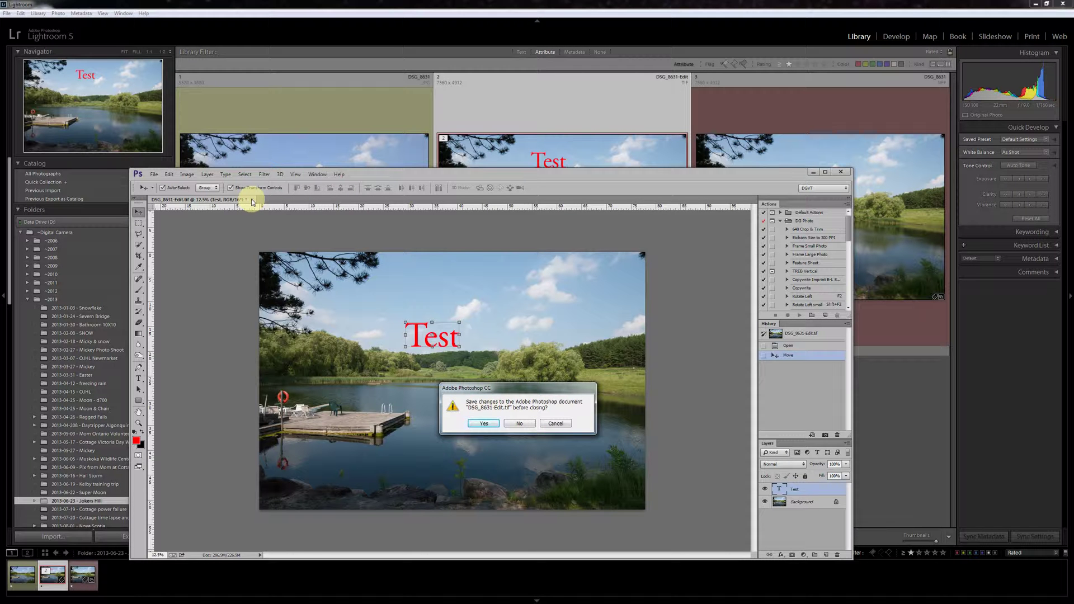
click(487, 423)
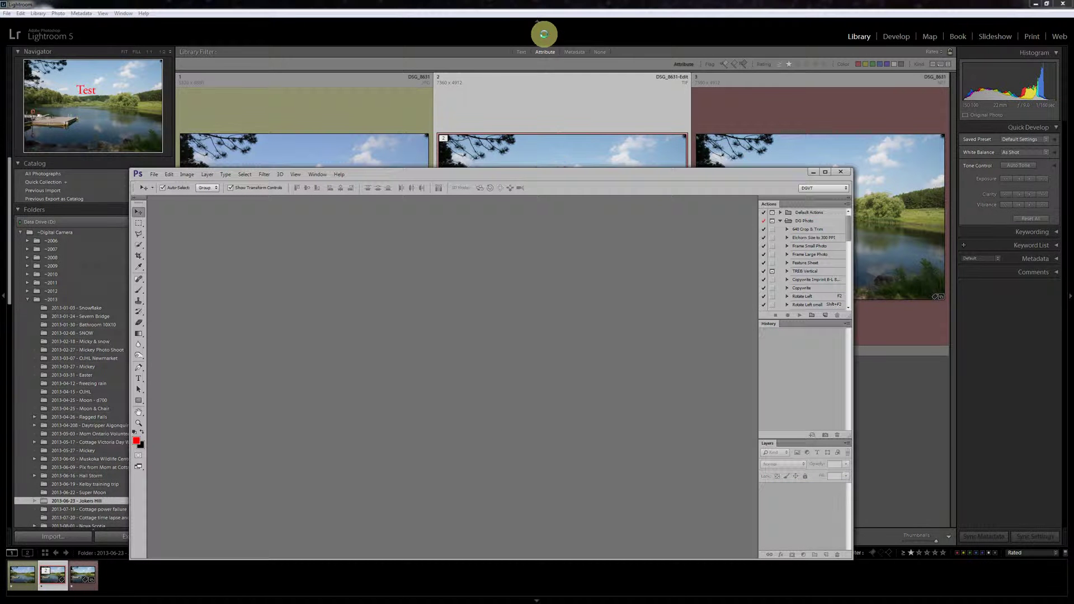
click(545, 33)
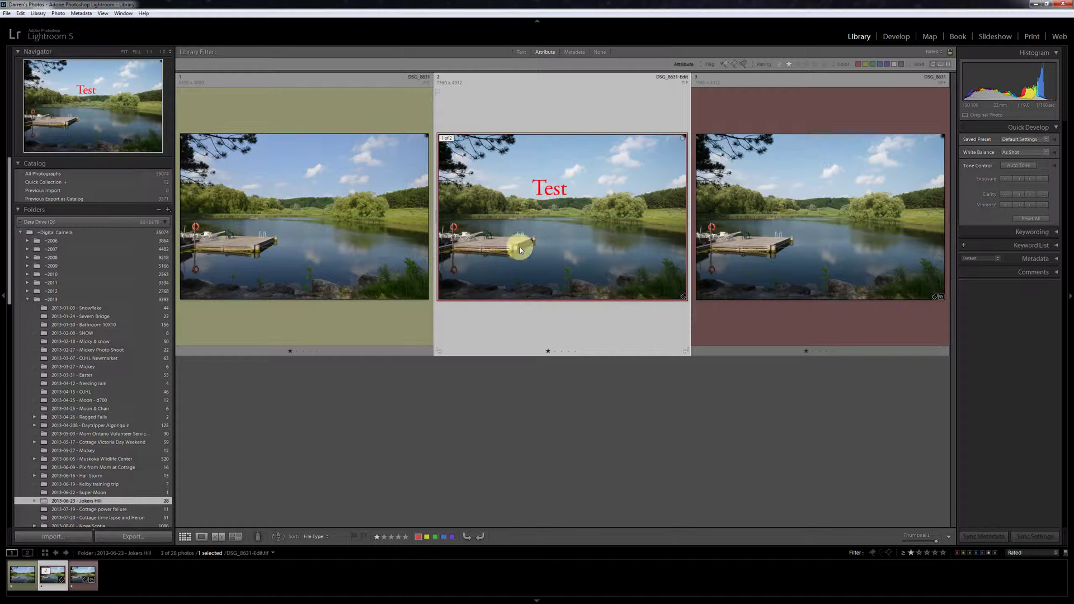
Open the DSG_8631-Edit TIFF in Adobe Photoshop CC using the Edit a Copy option
right_click(535, 227)
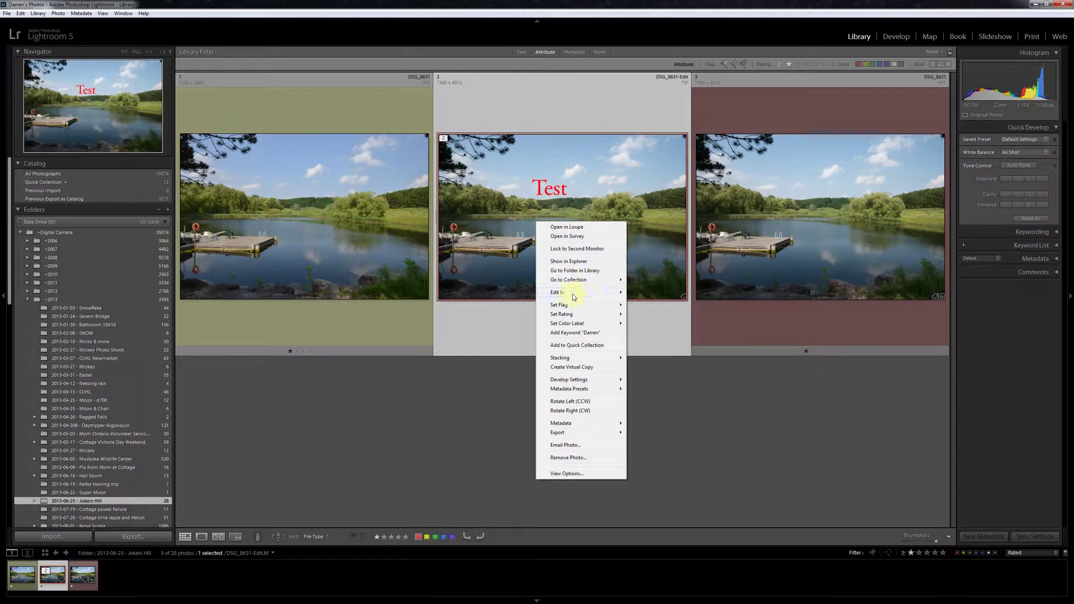
mouse_move(574, 298)
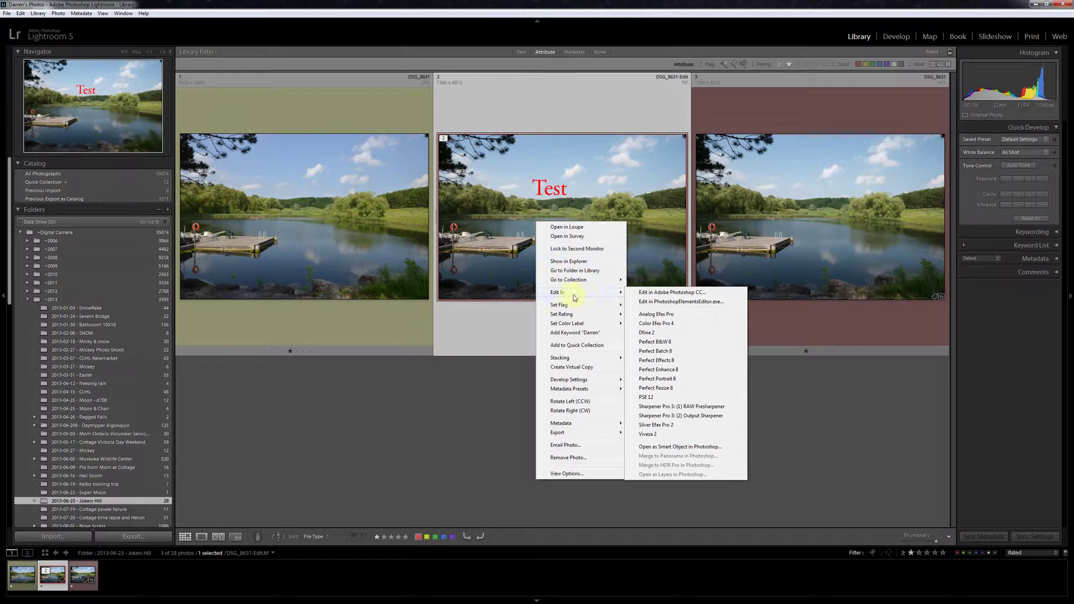
click(674, 291)
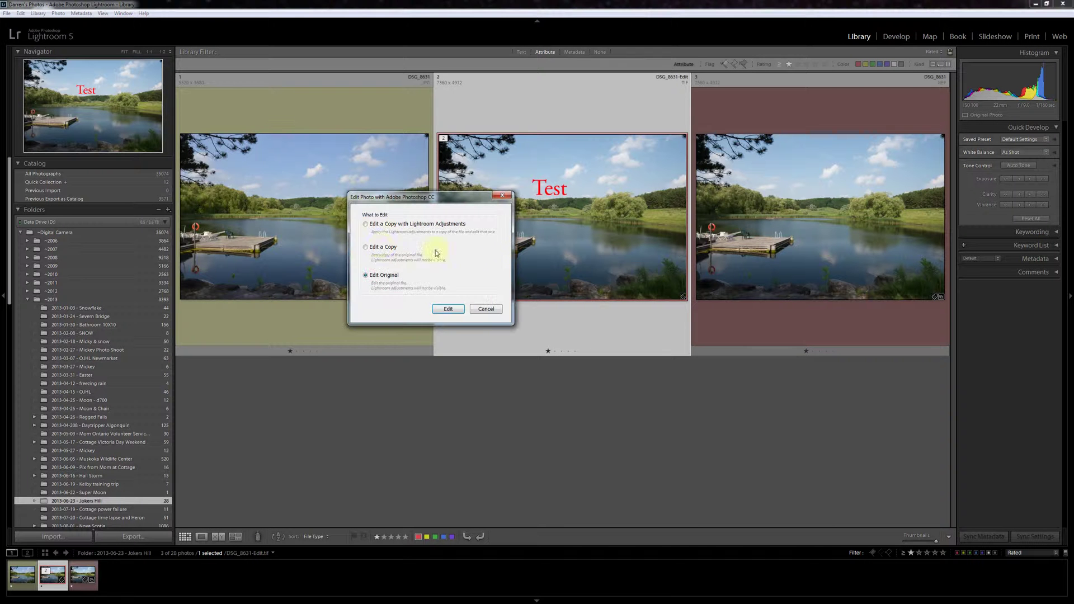
click(367, 247)
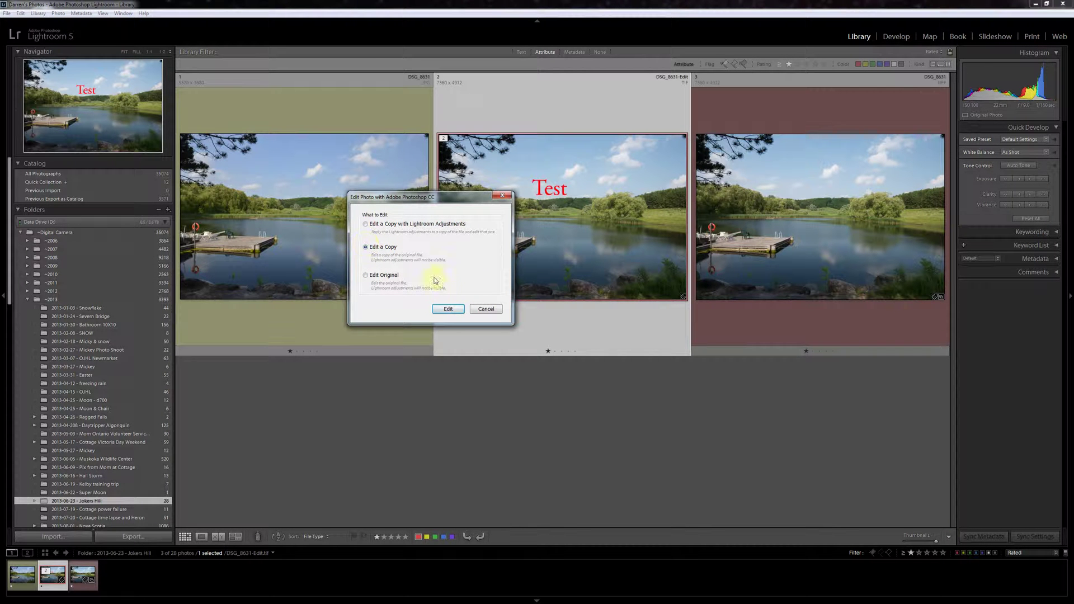
click(449, 310)
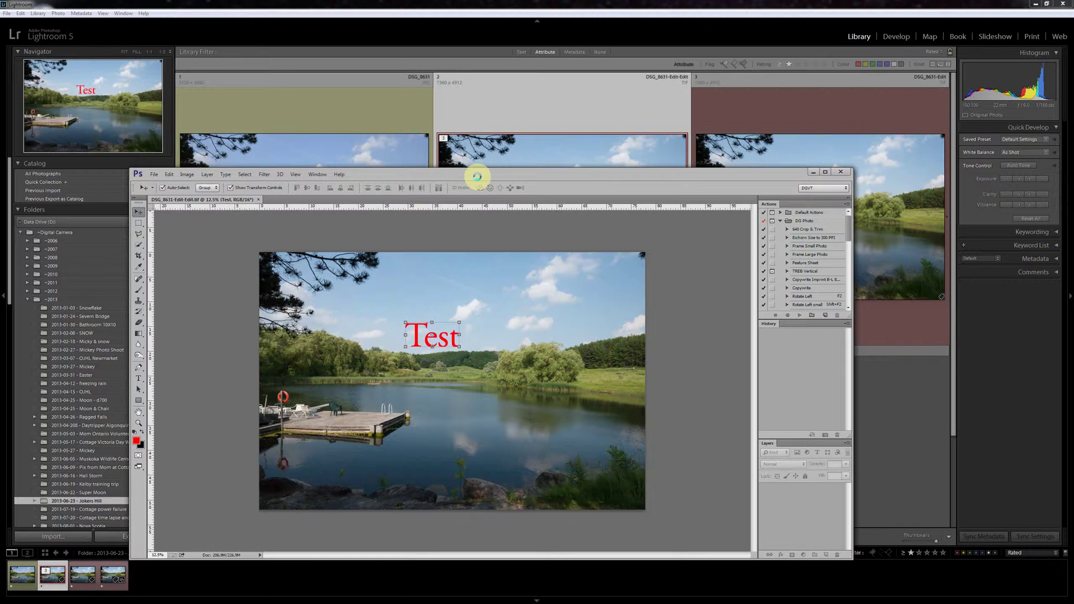
Switch to Lightroom and shrink the grid thumbnails so all four photos fit in one row
click(478, 35)
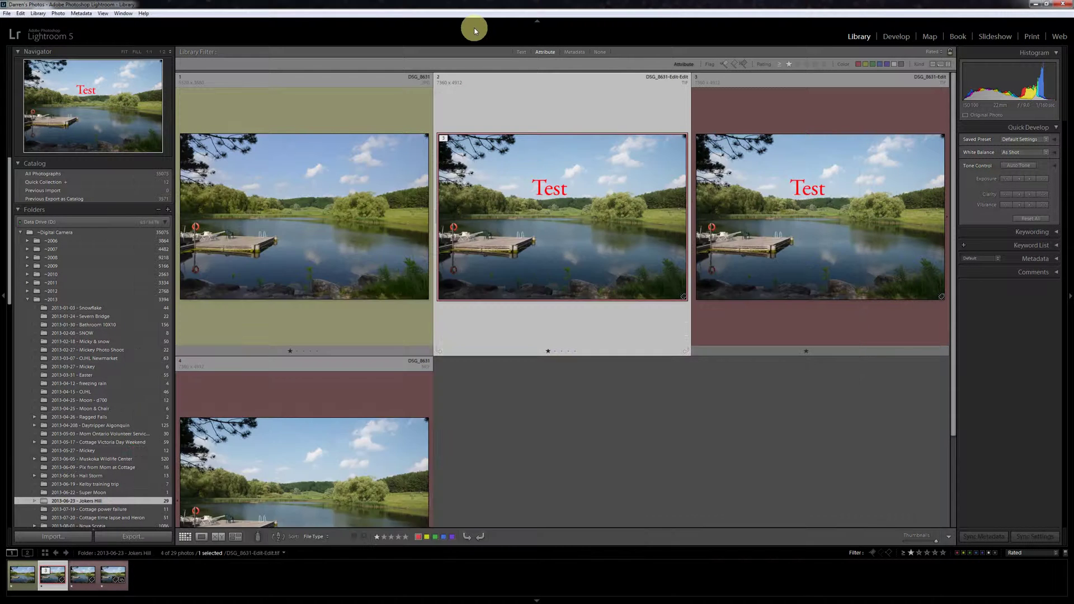
scroll(317, 464, down, 2)
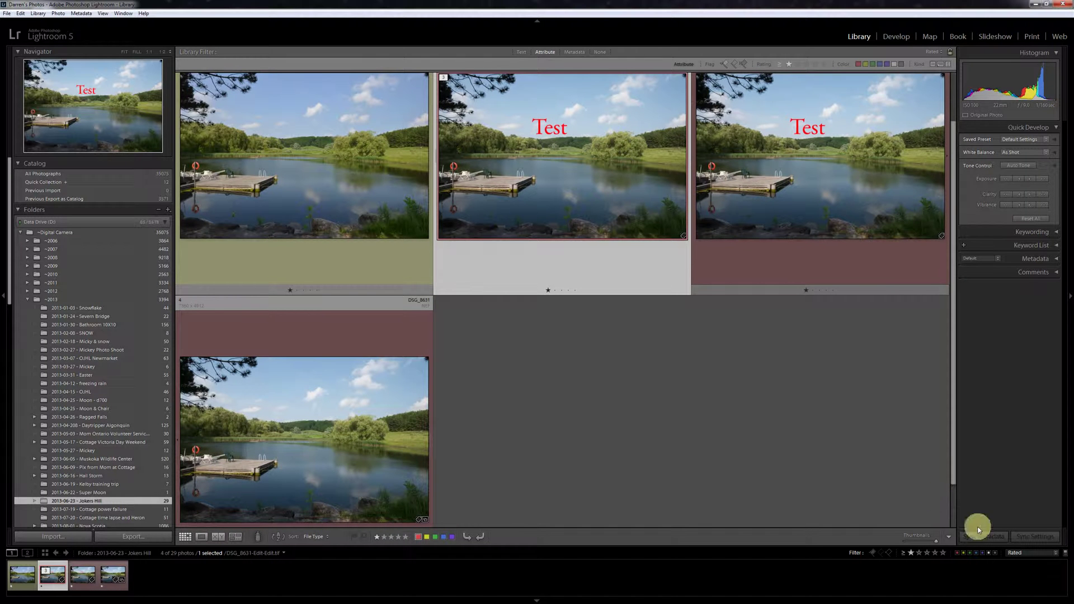
drag(935, 542, 931, 542)
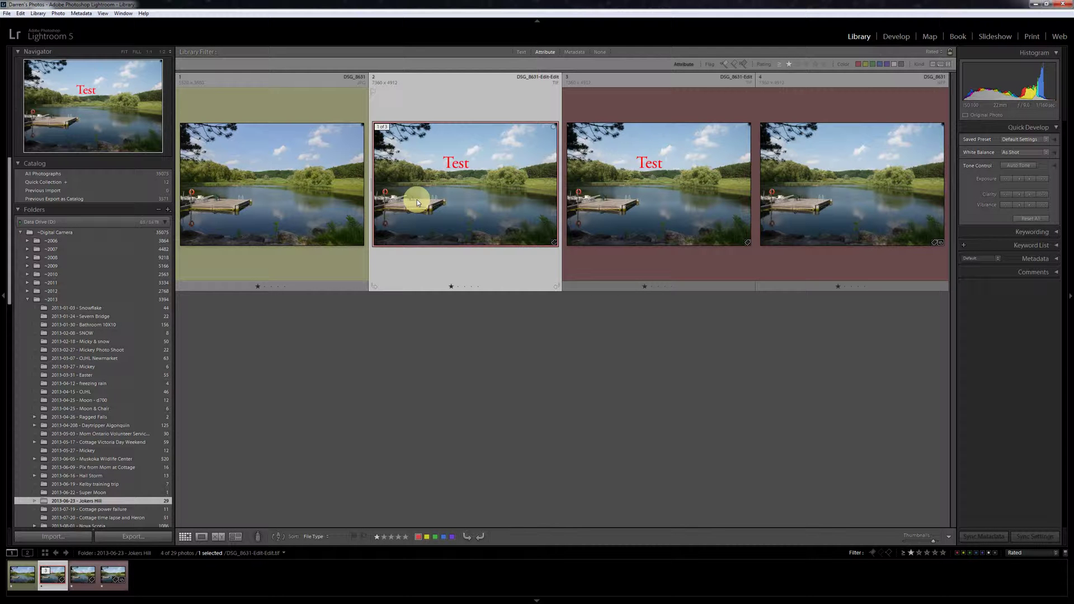
Switch to Photoshop, move the "Test" text down onto the water beside the dock, and close the copy, saving its changes
mouse_move(76, 492)
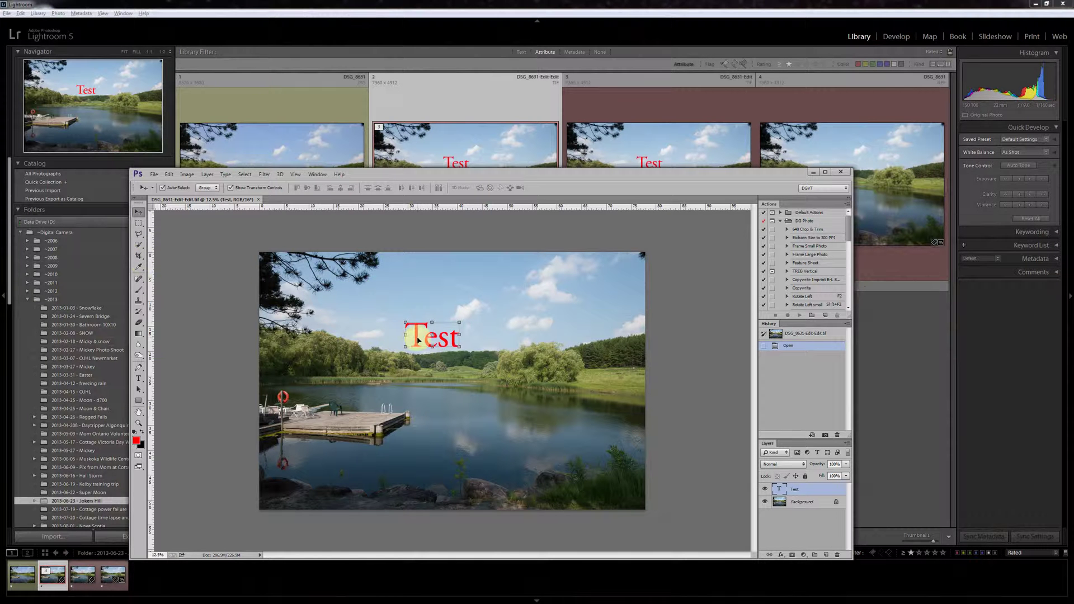
drag(419, 340, 440, 432)
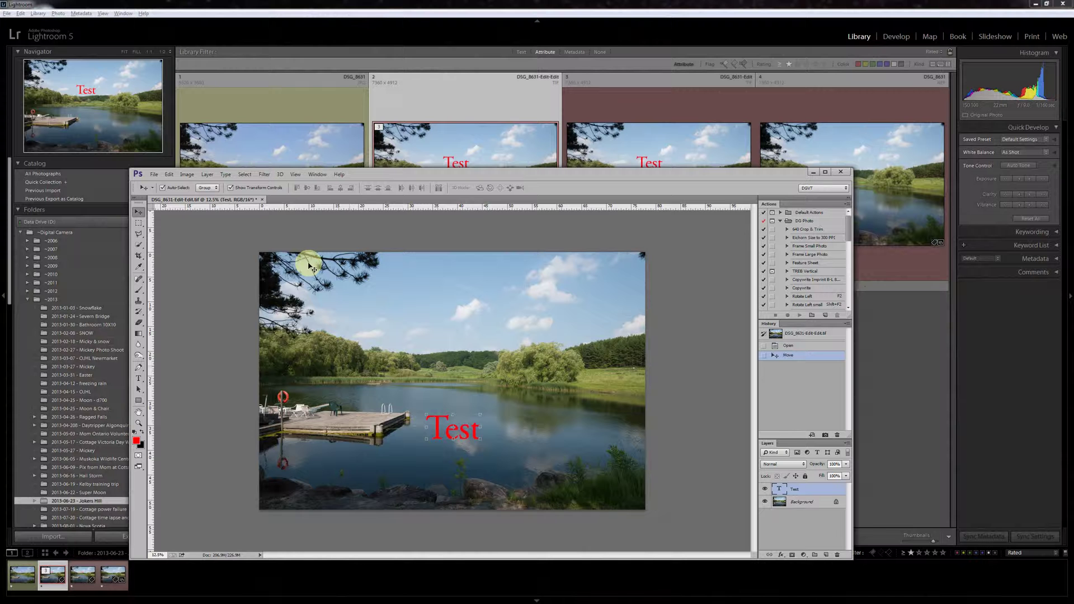
click(262, 200)
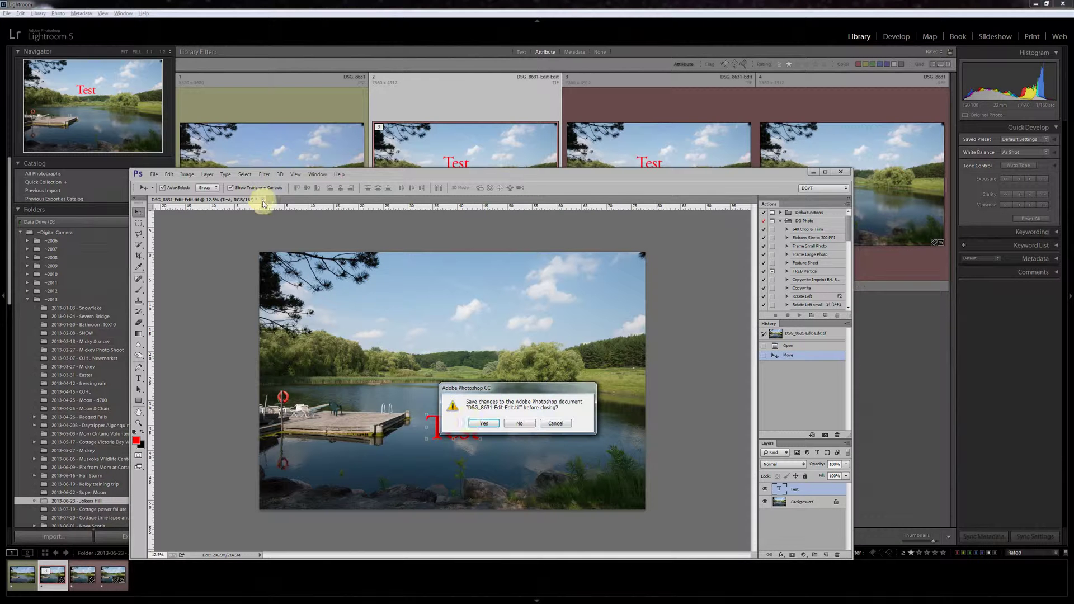
click(490, 425)
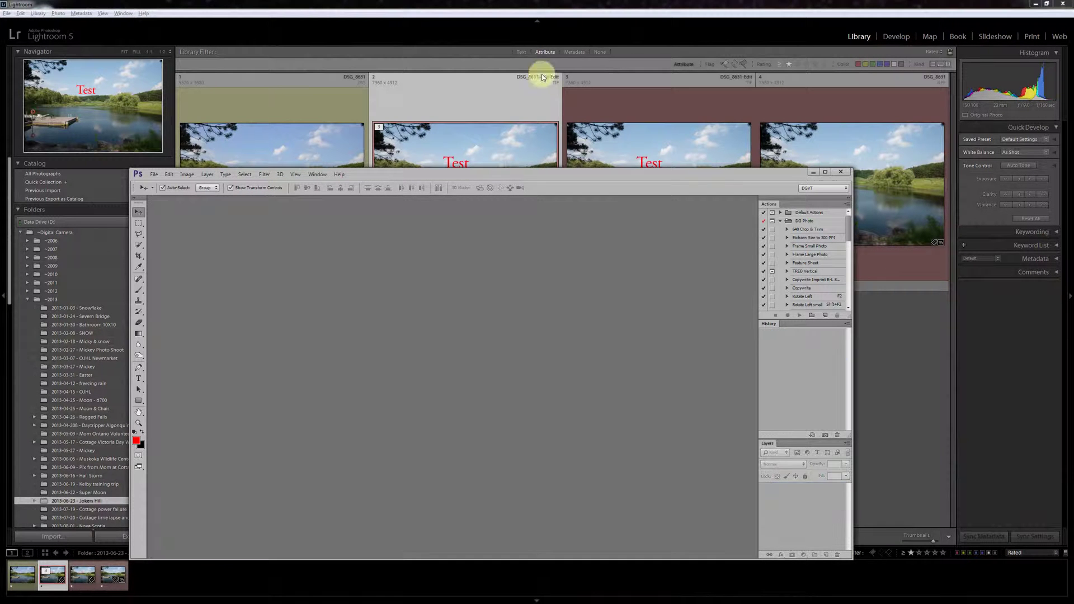
Switch to Lightroom and delete the DSG_8631-Edit-Edit photo from disk
click(545, 32)
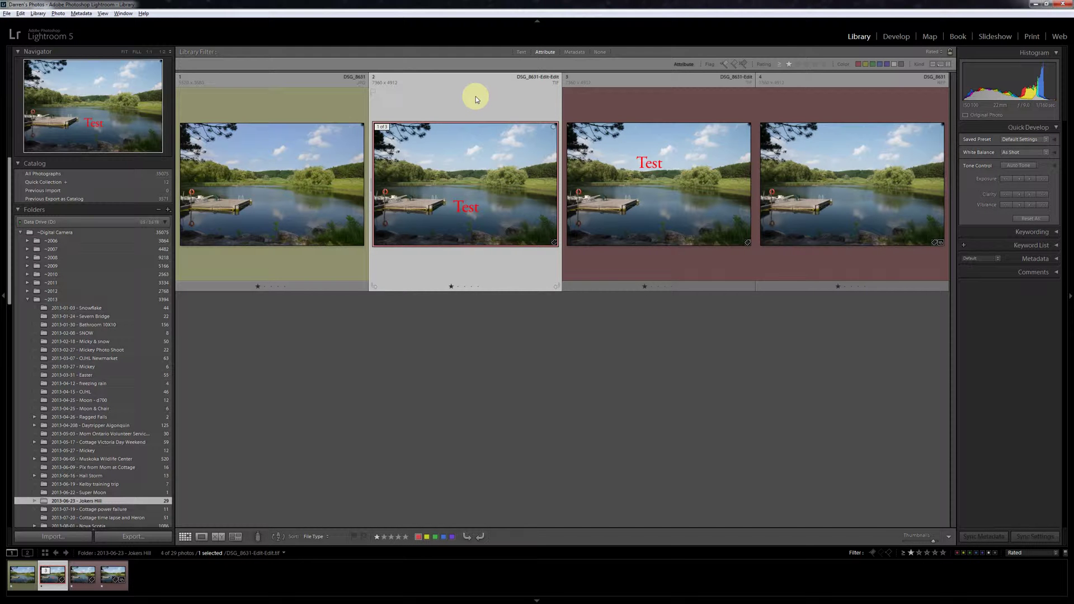
key(Delete)
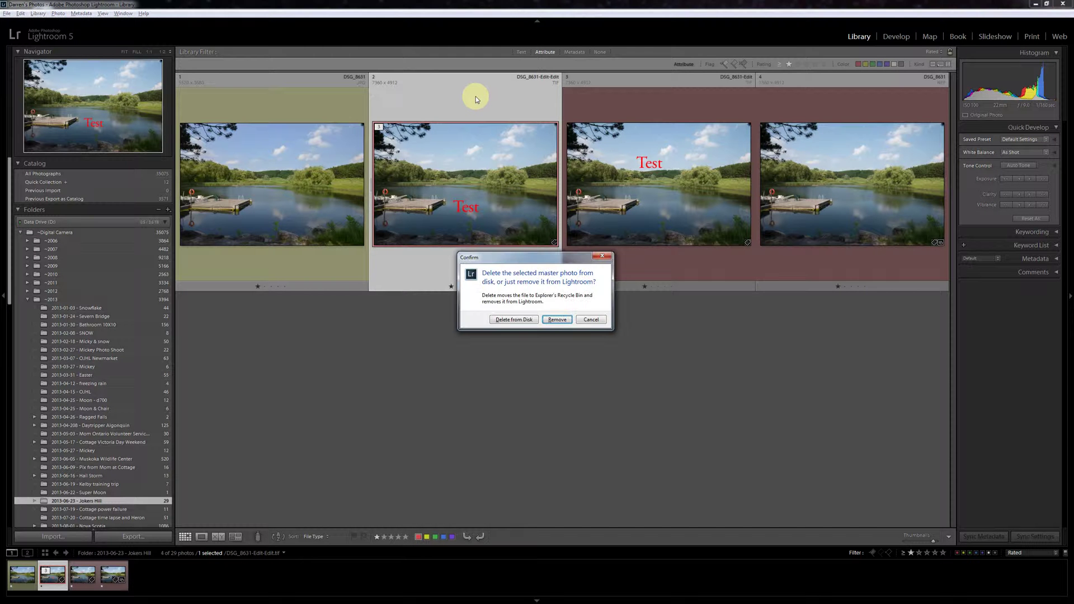
click(513, 320)
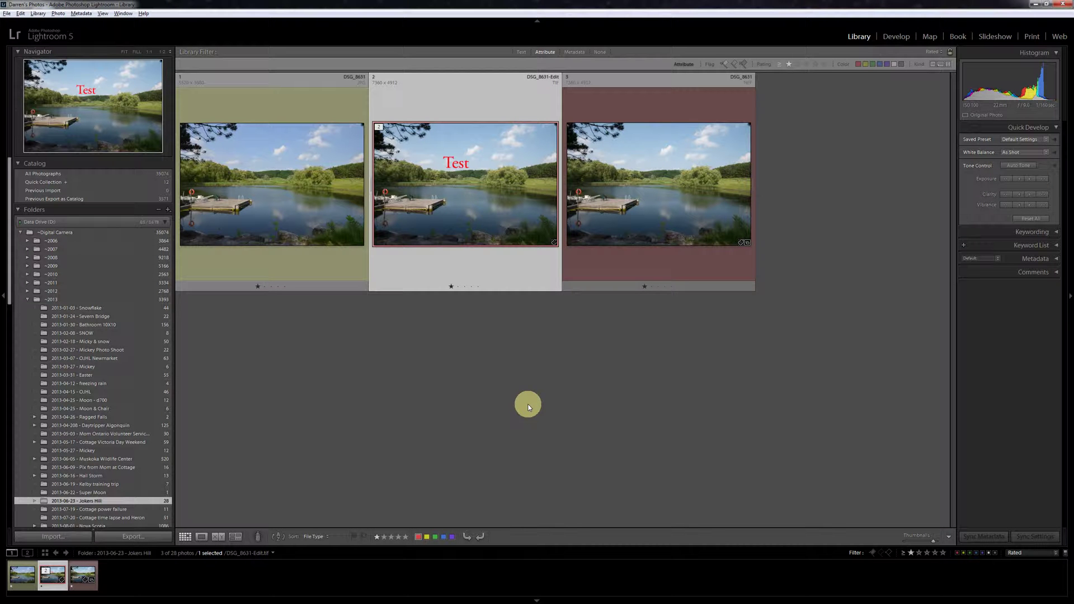
Open the DSG_8631-Edit TIFF in Adobe Photoshop CC as a copy with Lightroom adjustments, and reposition the Photoshop window below the thumbnails' upper part
right_click(482, 211)
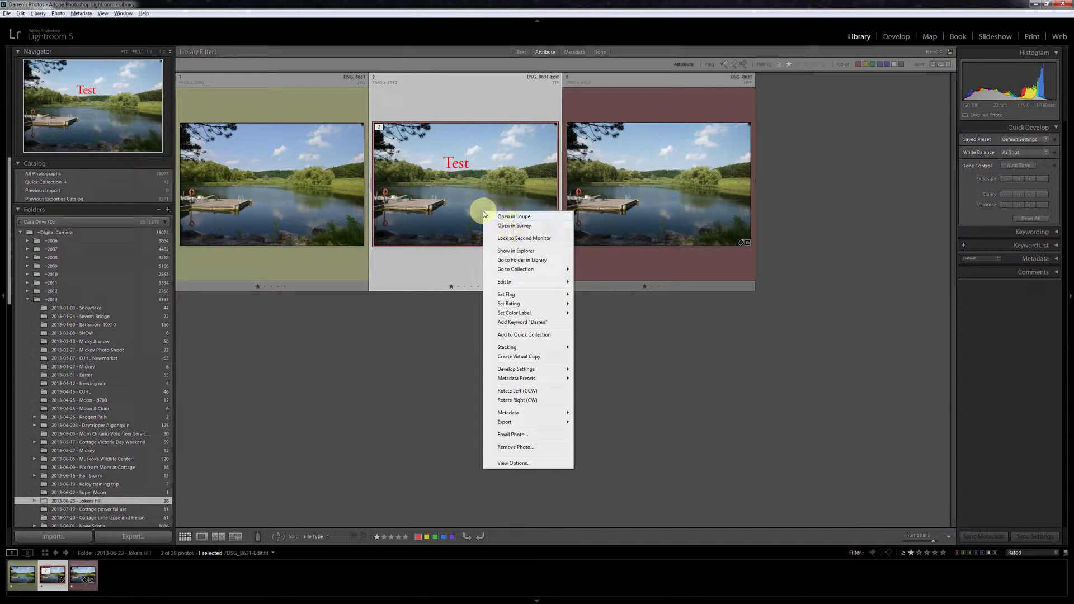
mouse_move(519, 286)
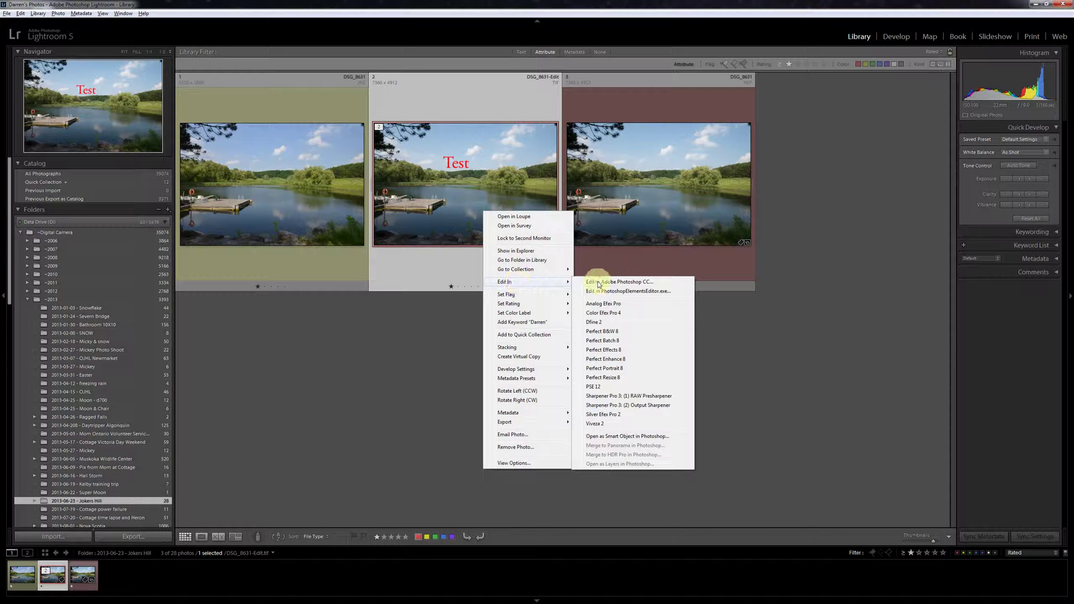
click(598, 282)
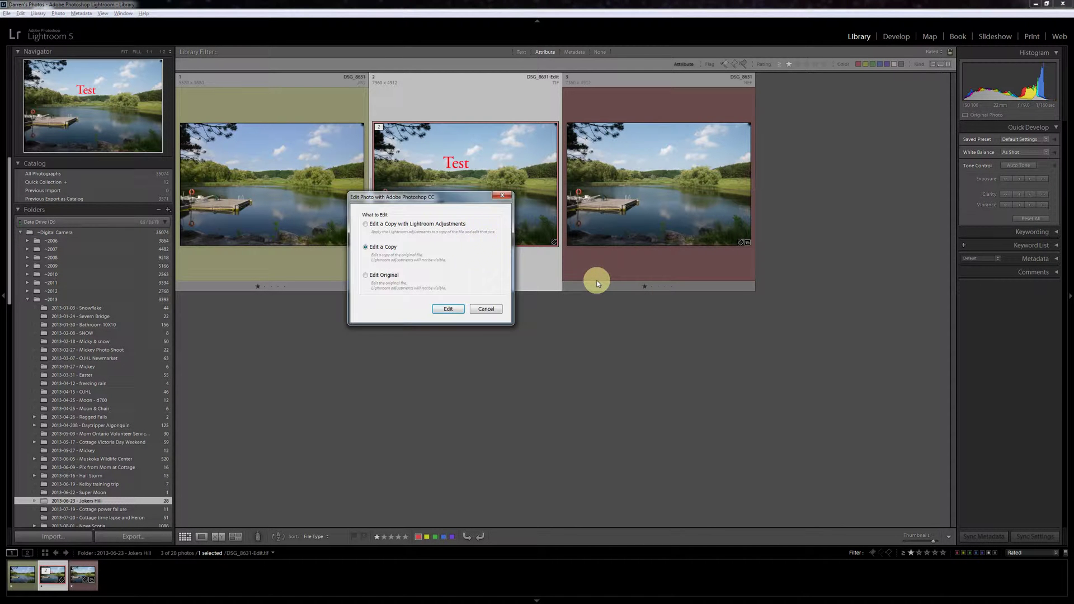
click(458, 311)
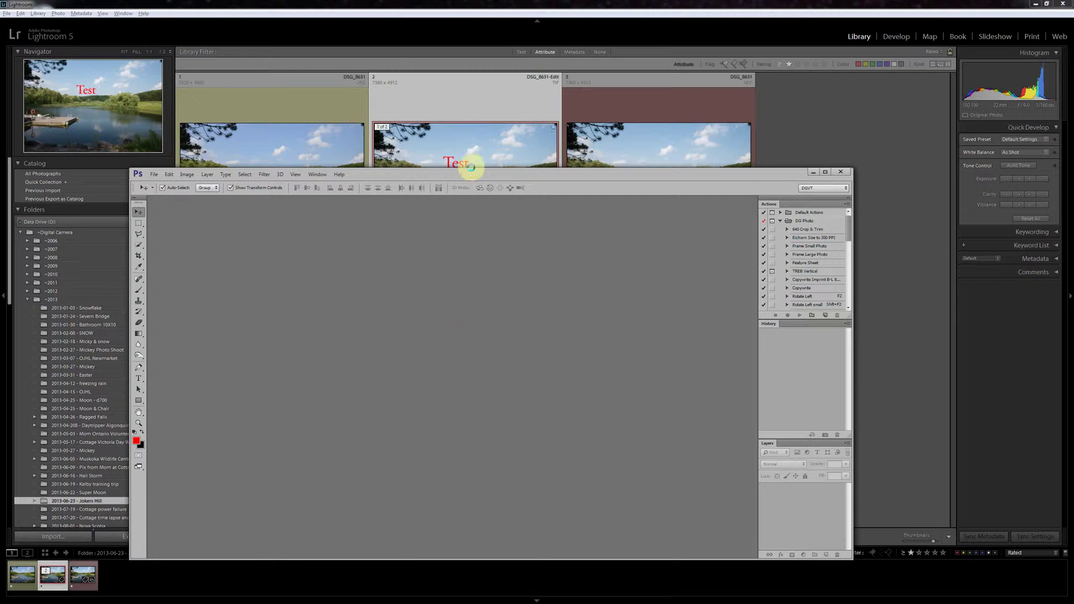
drag(469, 180, 519, 385)
drag(516, 211, 501, 161)
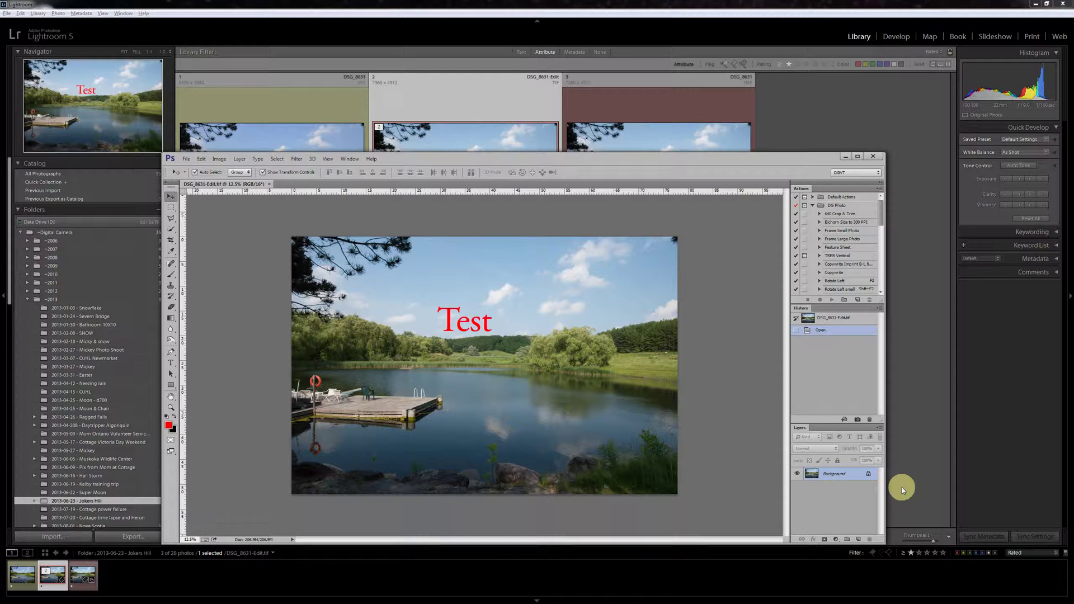
Close the flattened copy without saving, and return to Lightroom with no photo selected
click(270, 185)
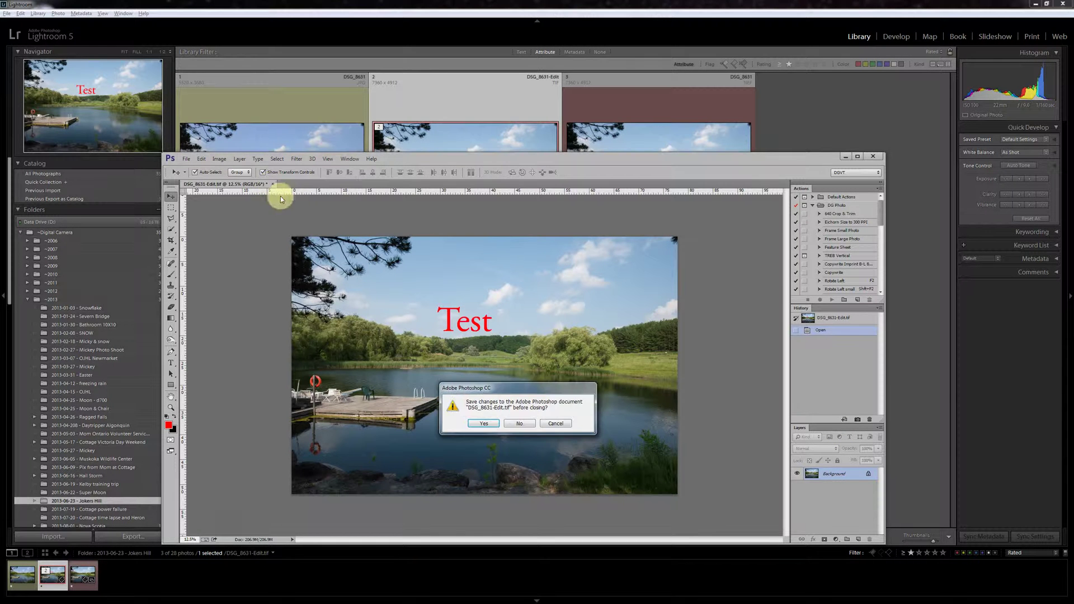
click(518, 424)
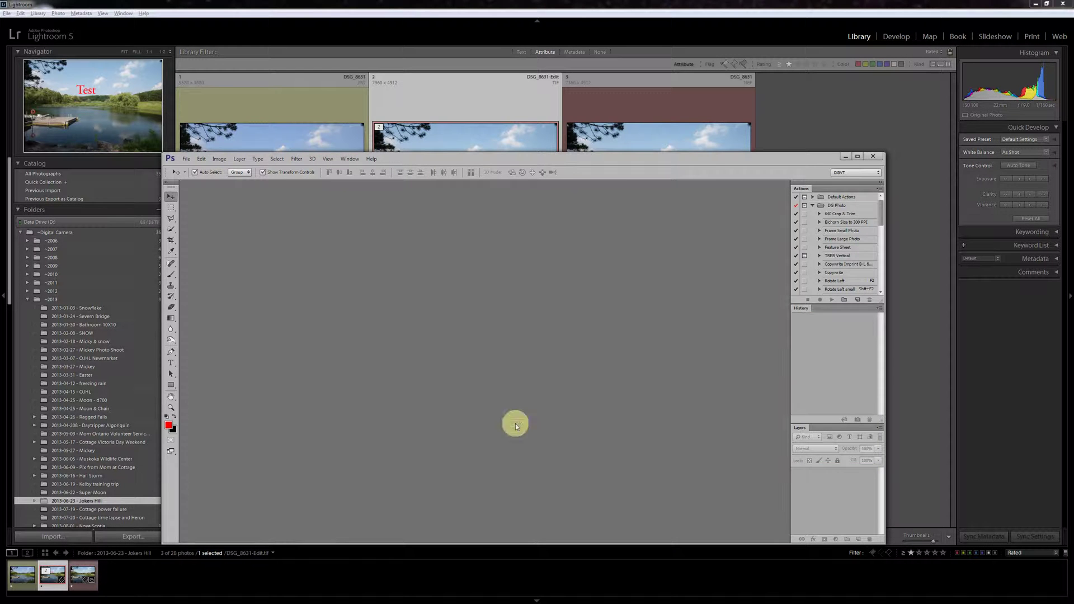
click(783, 127)
click(773, 209)
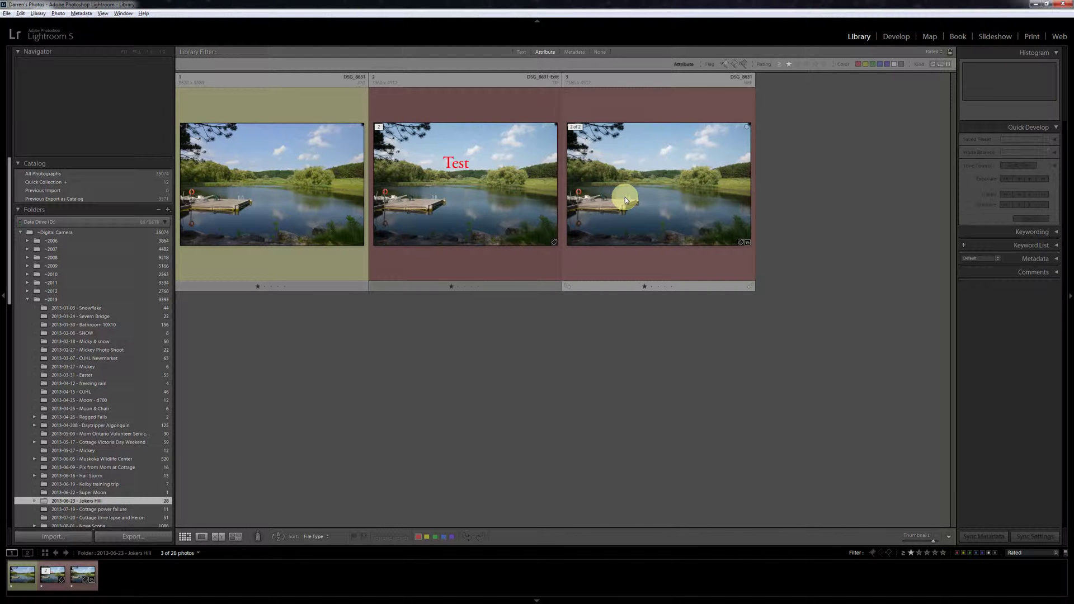
Examine which edit options PhotoshopElementsEditor.exe offers for the DSG_8631 NEF photo, and cancel the dialog
click(642, 197)
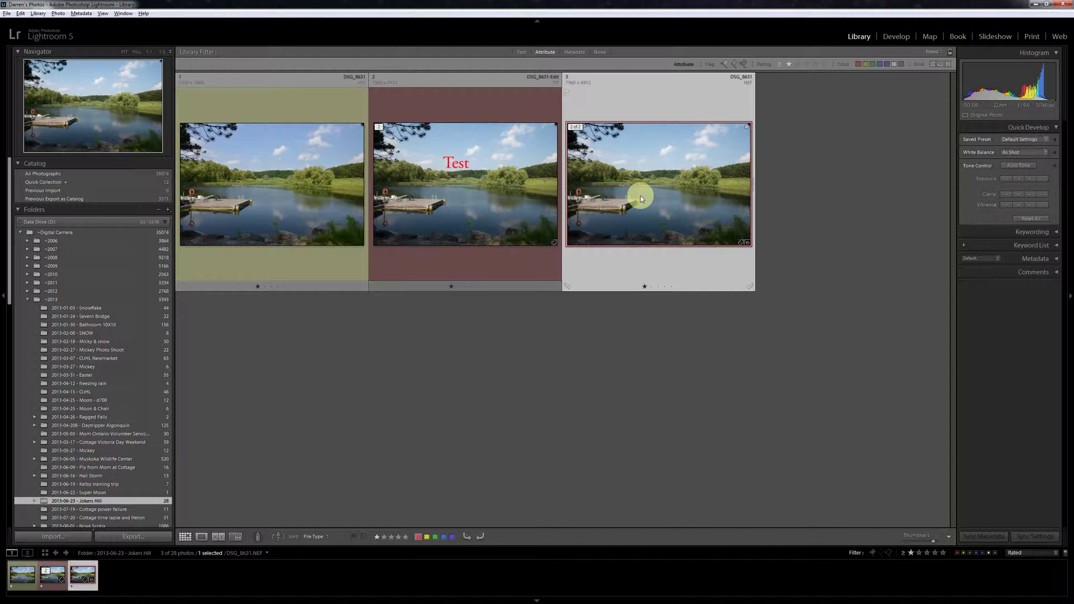
right_click(642, 197)
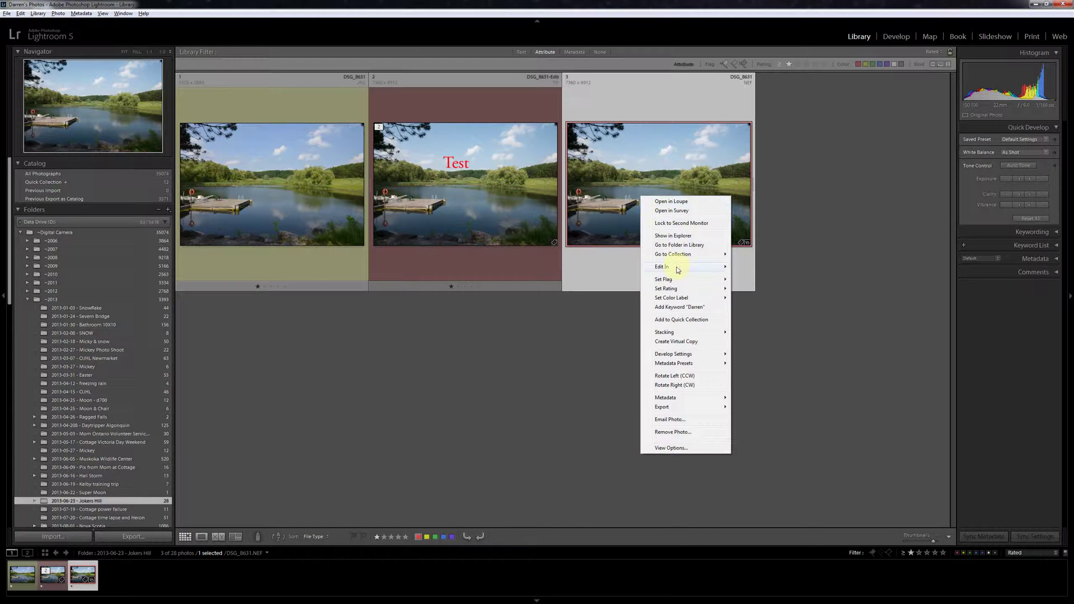
mouse_move(678, 271)
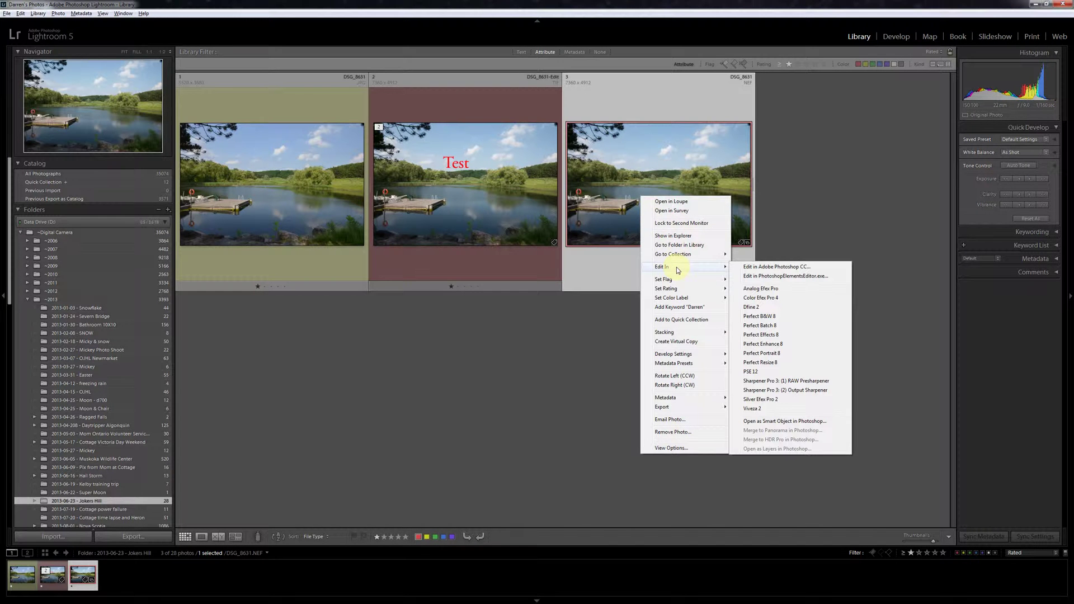
click(766, 280)
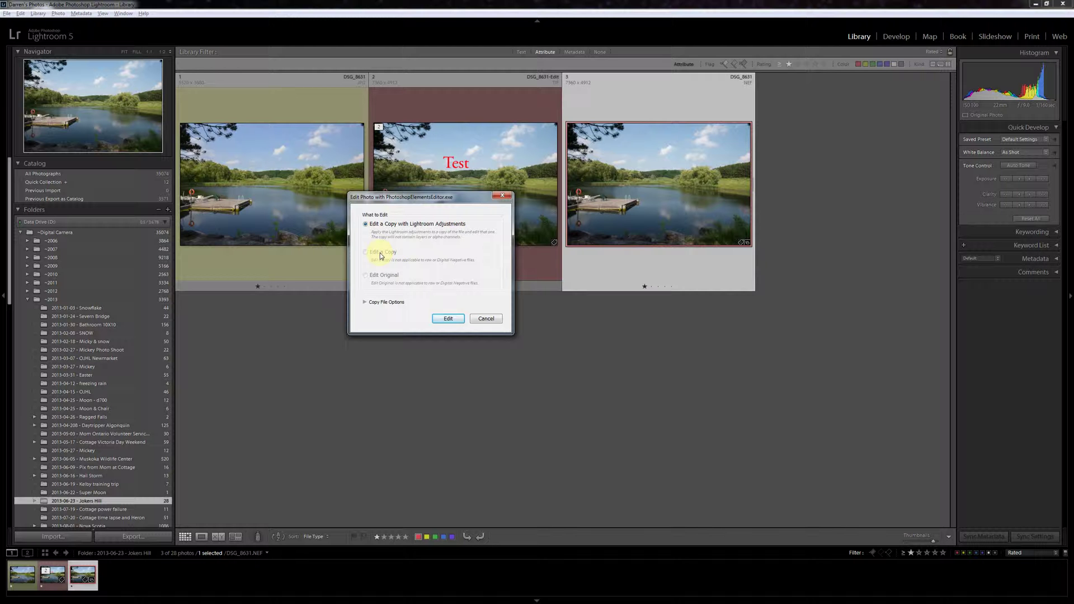
click(482, 320)
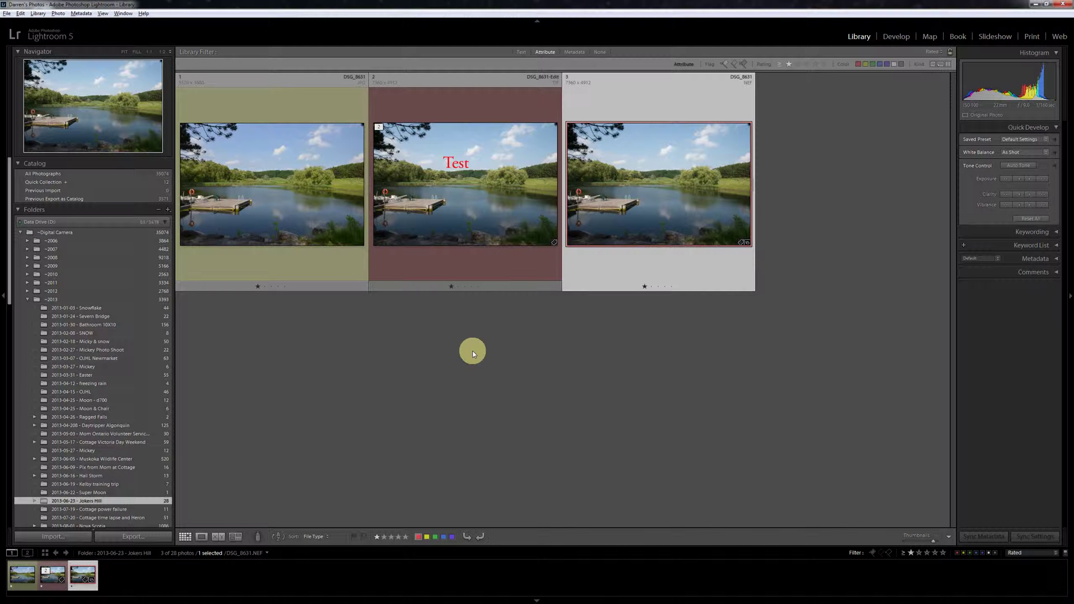
Examine the Photoshop CC edit options for the DSG_8631 JPG, trying Edit a Copy and Edit Original, and cancel the dialog
click(303, 200)
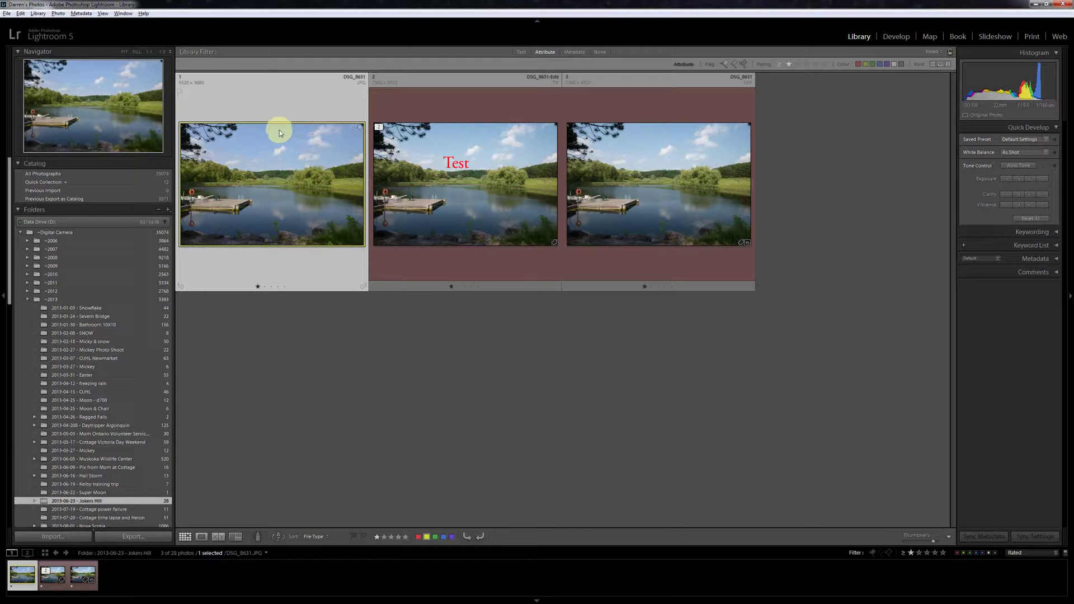
right_click(284, 169)
mouse_move(334, 243)
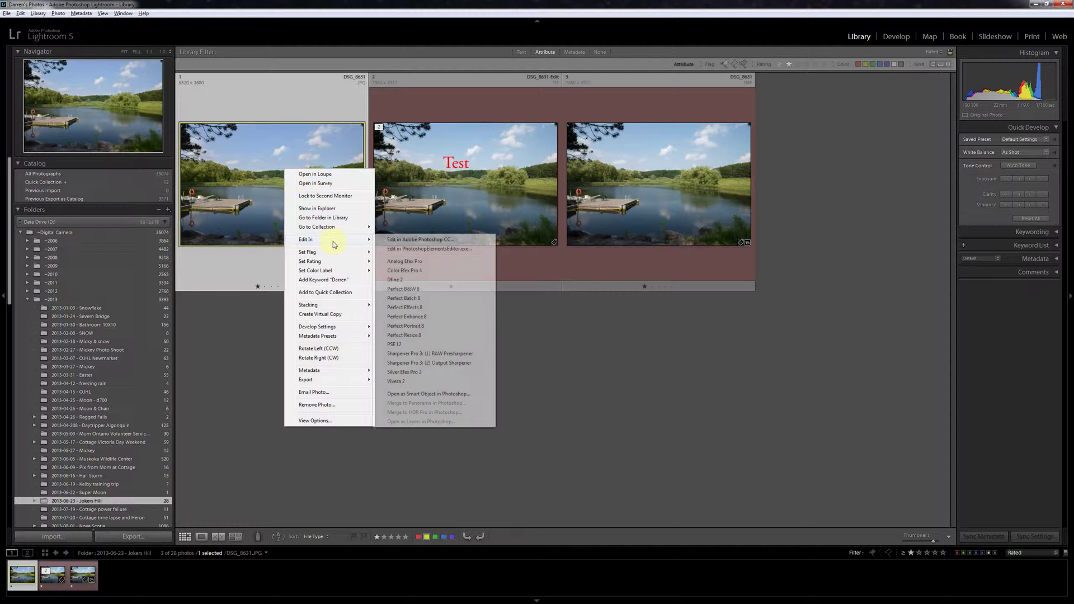
click(416, 240)
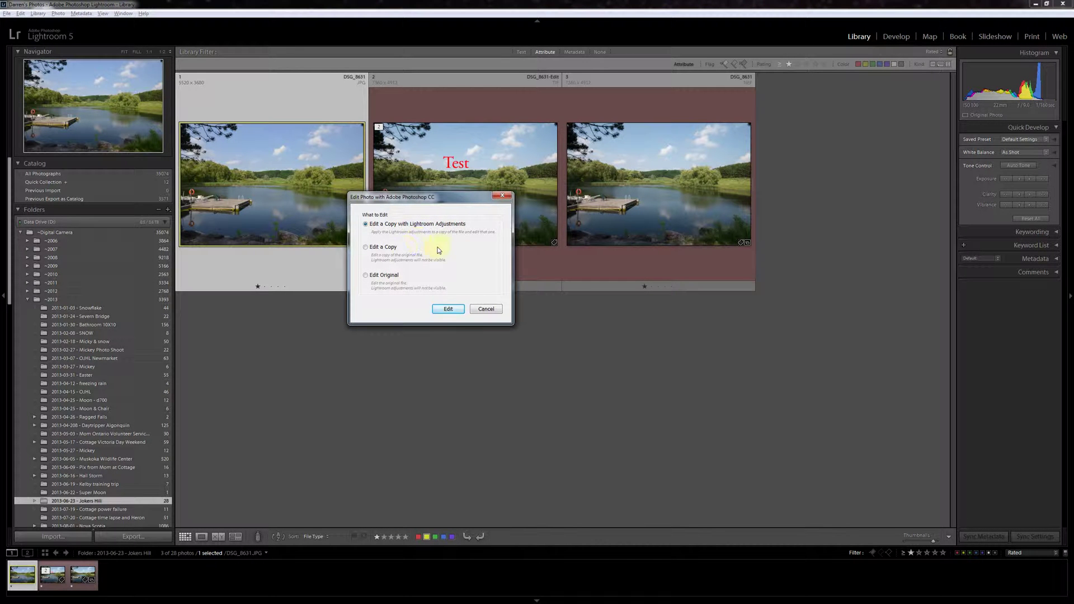
click(379, 249)
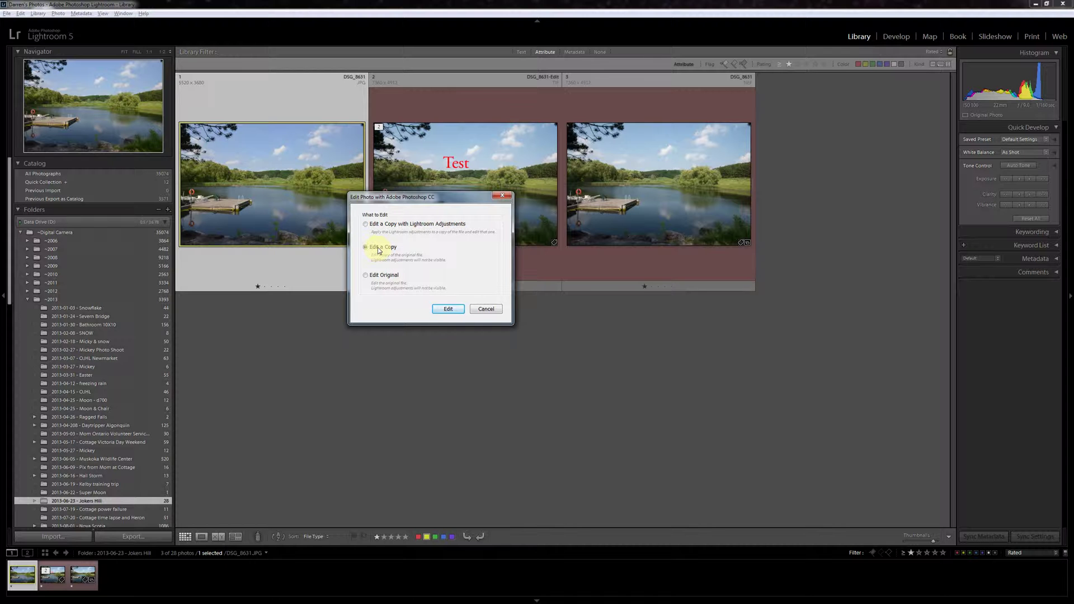
click(384, 278)
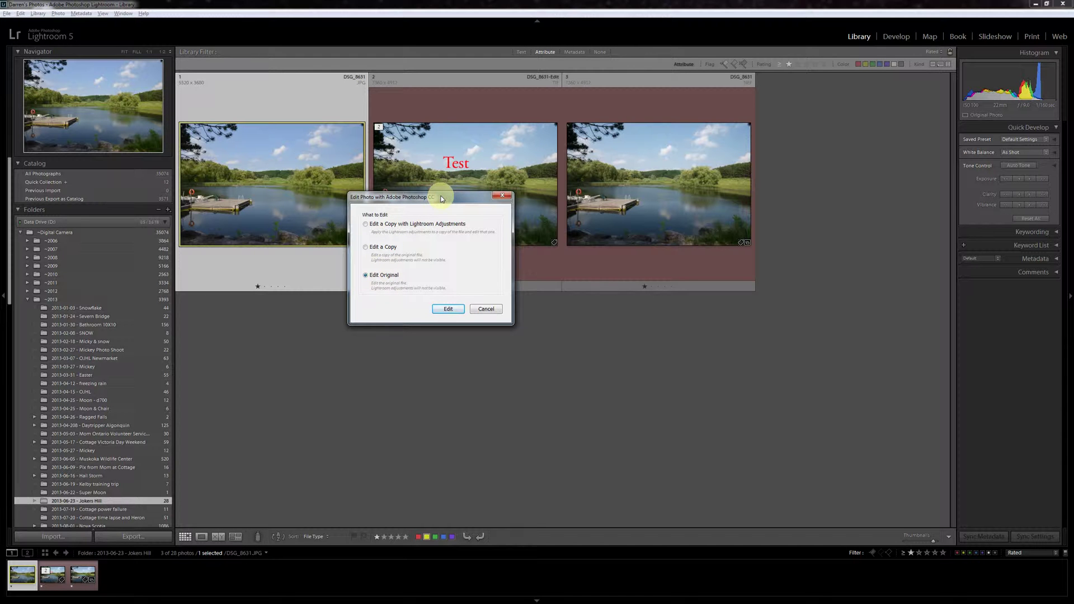
drag(441, 198, 431, 253)
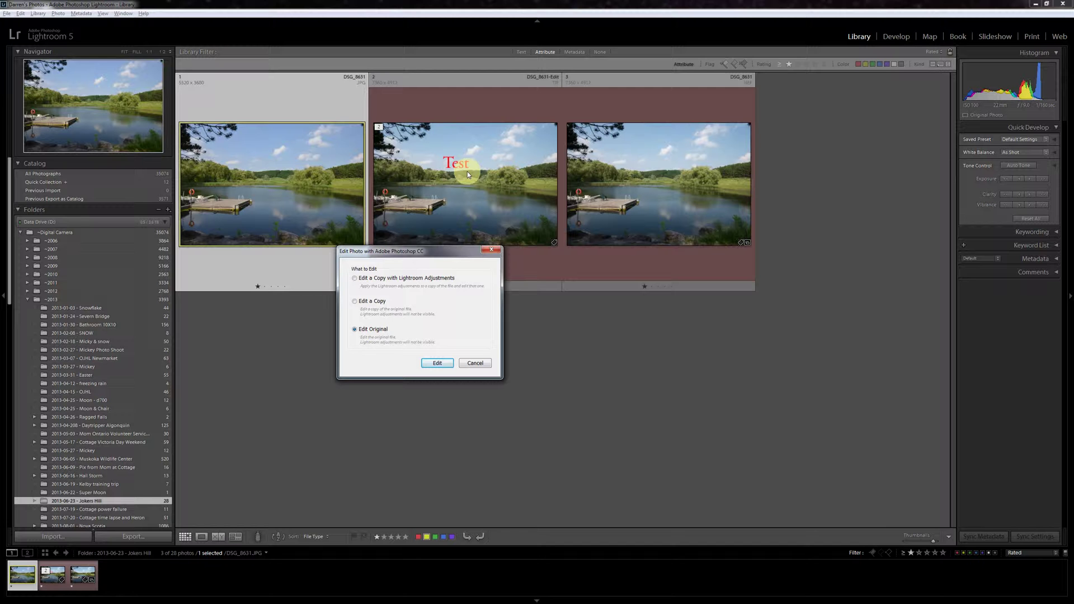
click(475, 363)
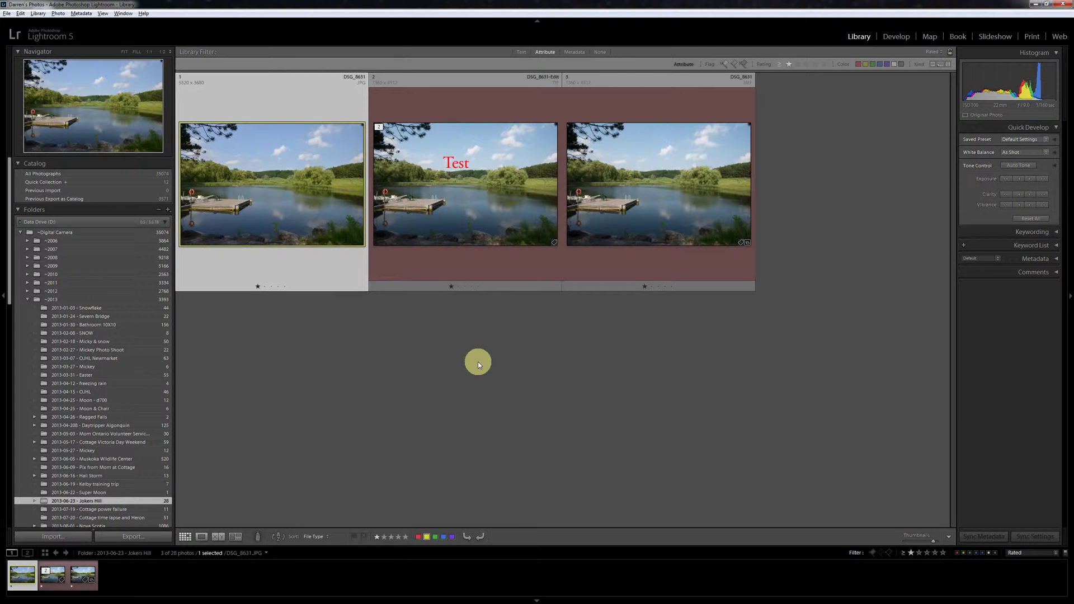